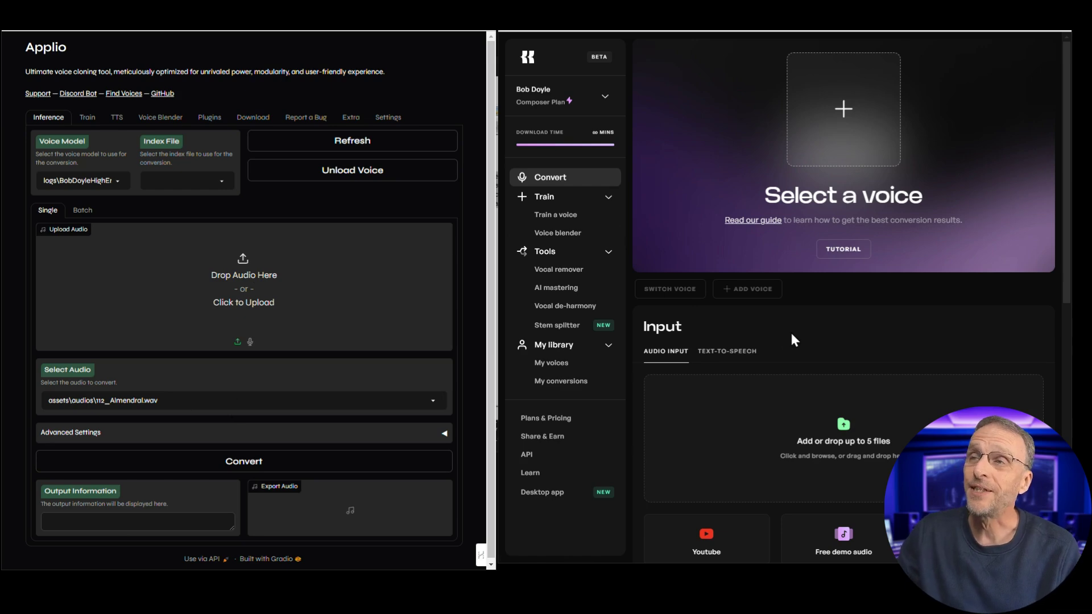
# Load the high-energy cloned voice .pth model on Applio's text-to-speech tab
pyautogui.click(848, 132)
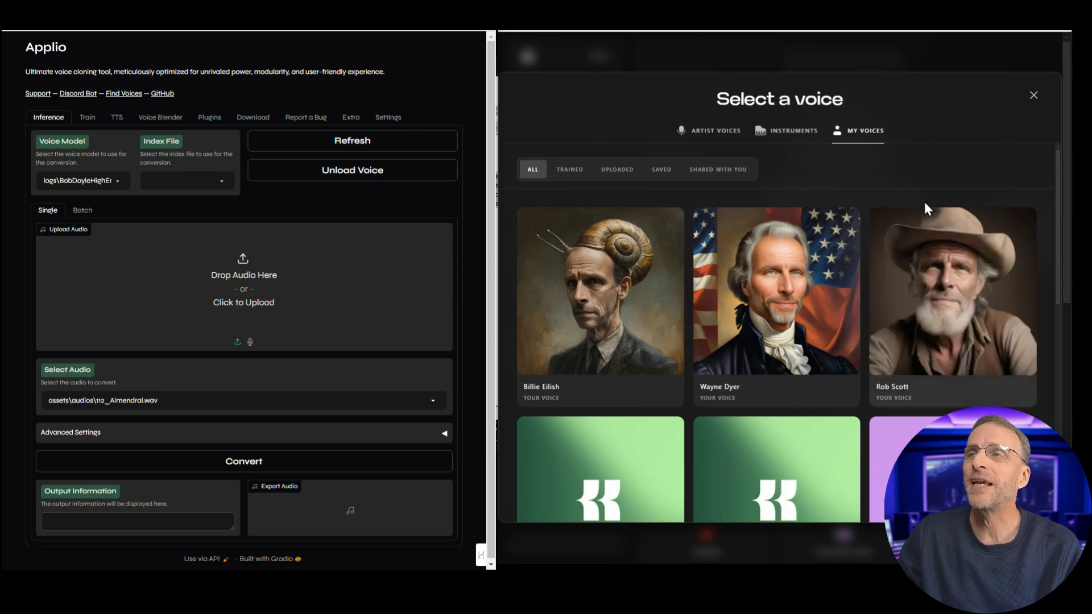
pyautogui.click(116, 117)
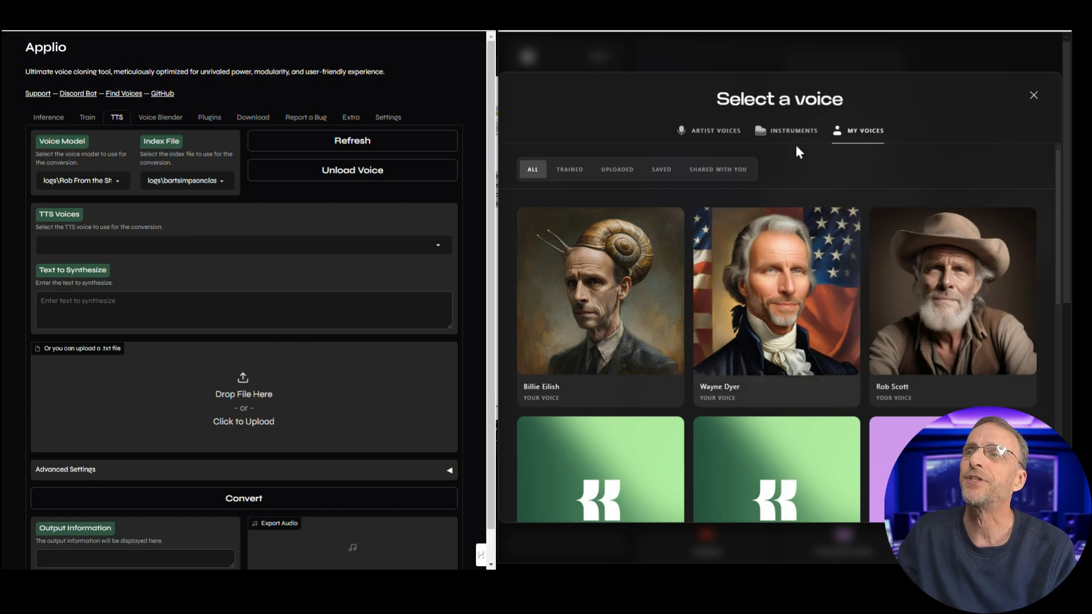
pyautogui.press('Escape')
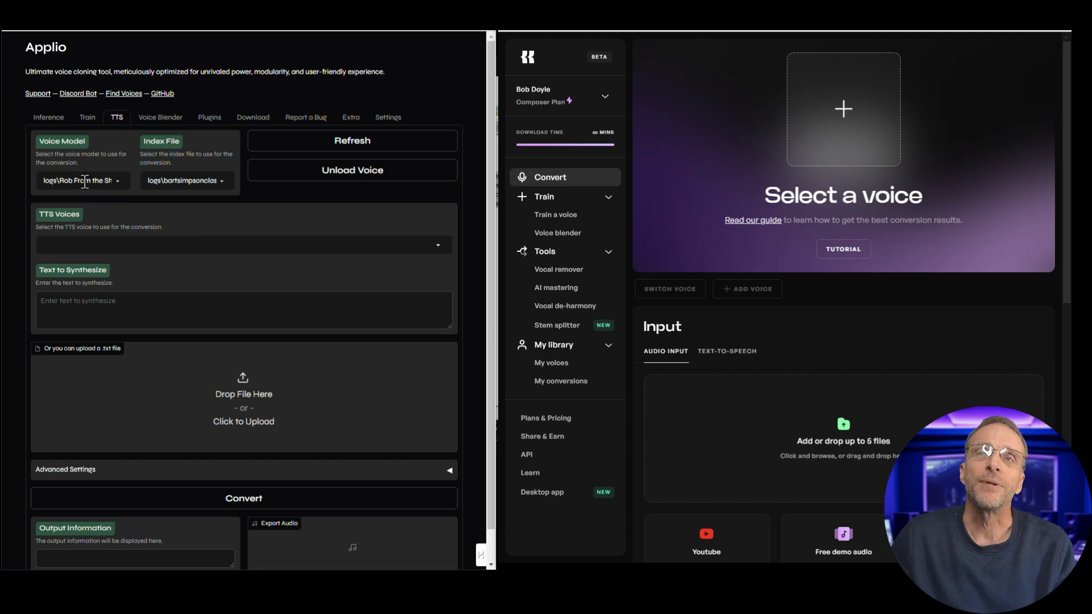
pyautogui.click(111, 181)
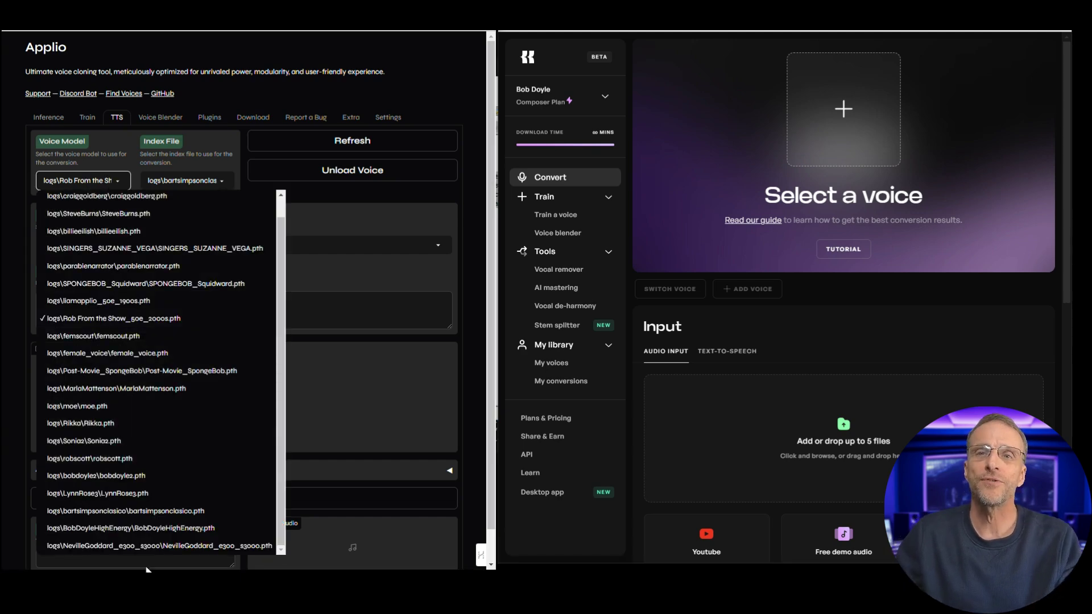
pyautogui.click(151, 529)
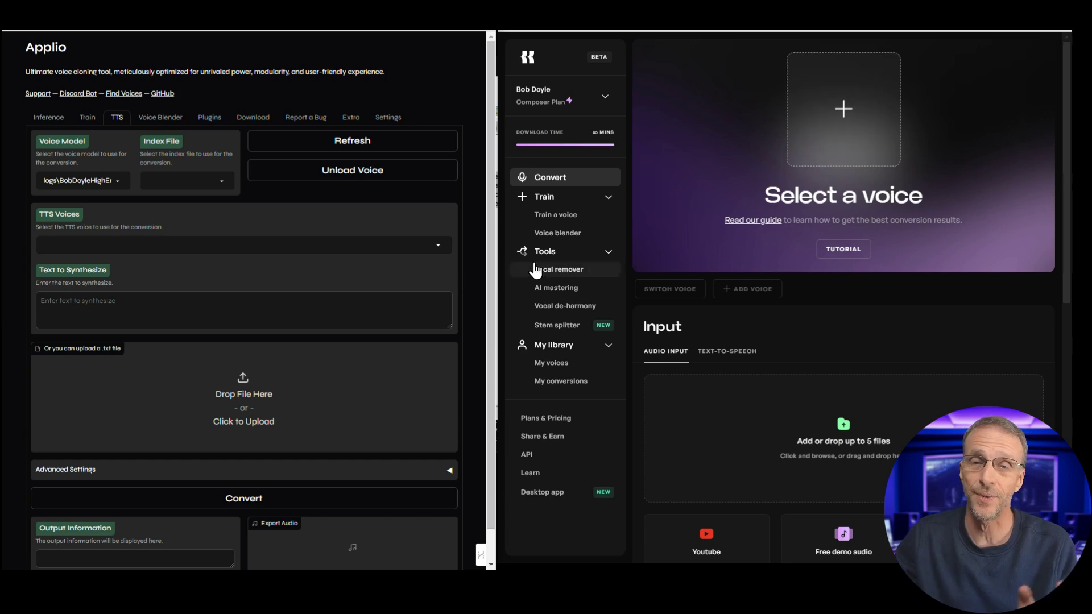
pyautogui.click(162, 317)
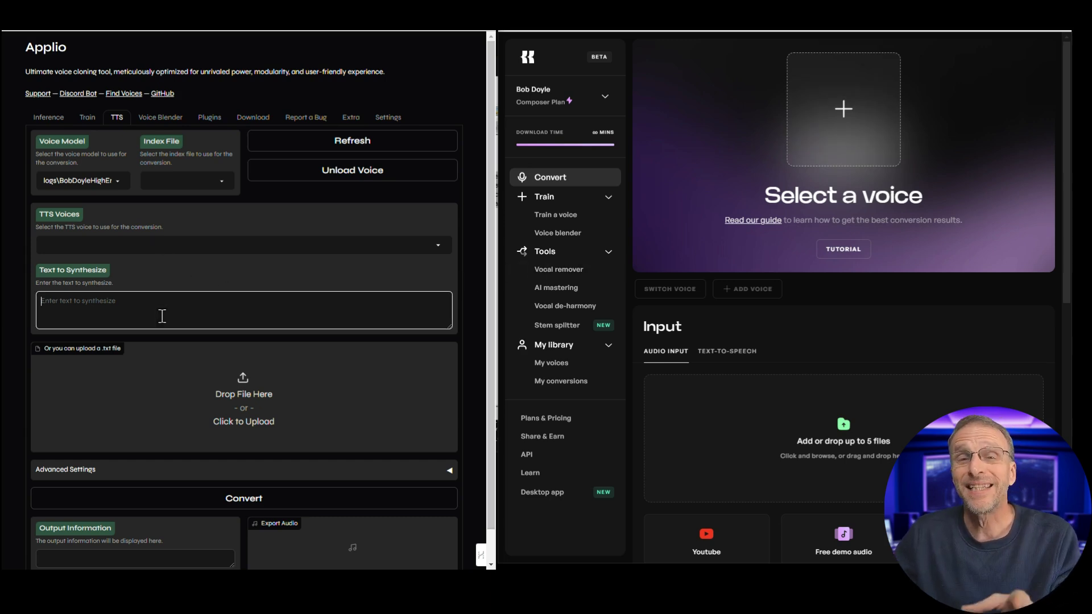
pyautogui.click(131, 247)
pyautogui.moveTo(449, 263); pyautogui.dragTo(446, 325)
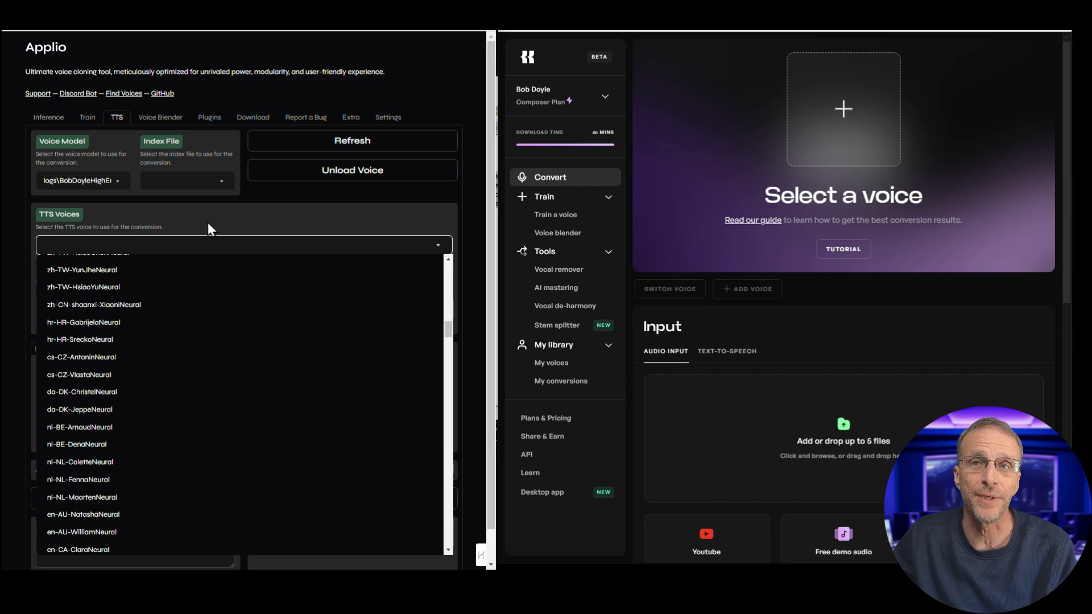
pyautogui.click(235, 305)
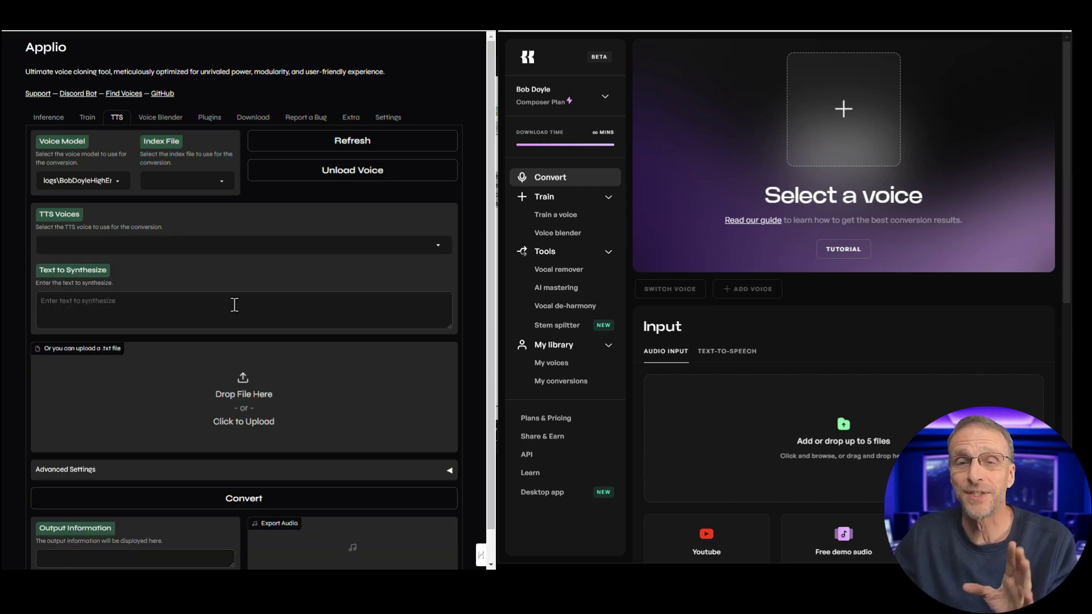
pyautogui.scroll(-2, 251, 327)
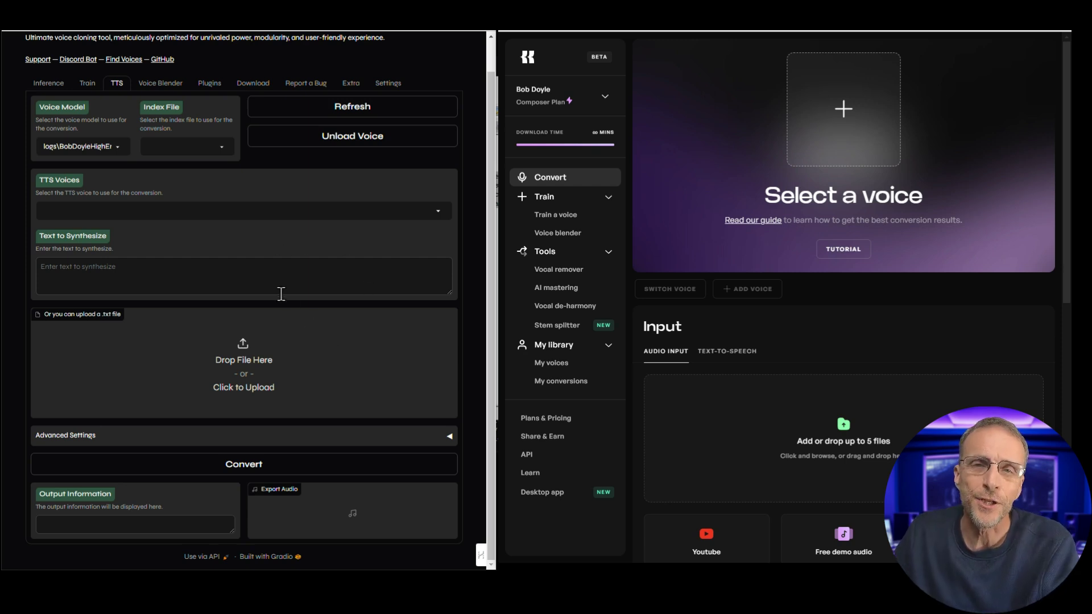
# Paste the two-paragraph meditation script into Applio's Text to Synthesize box
pyautogui.click(256, 278)
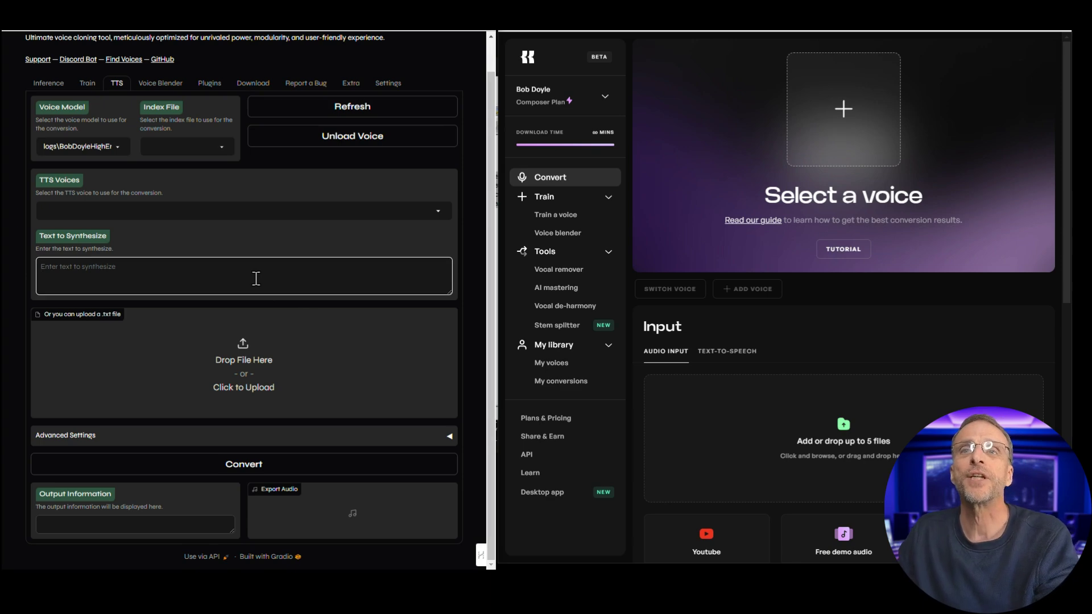
pyautogui.write("Let us begin by finding a comfortable position, sitting or lying down, in a place where you feel at ease. Gently close your eyes and take a deep, slow breath in. Exhale slowly, allowing any tension to melt away. As you continue to breathe deeply, focus your awareness on your breath—the life force that flows within you.  Now, in your mind's eye, picture a serene landscape, a place where you feel completely at peace. Imagine yourself in this place, surrounded by a gentle and soothing energy. With each breath, you feel more connected to this space, more grounded and at peace.")
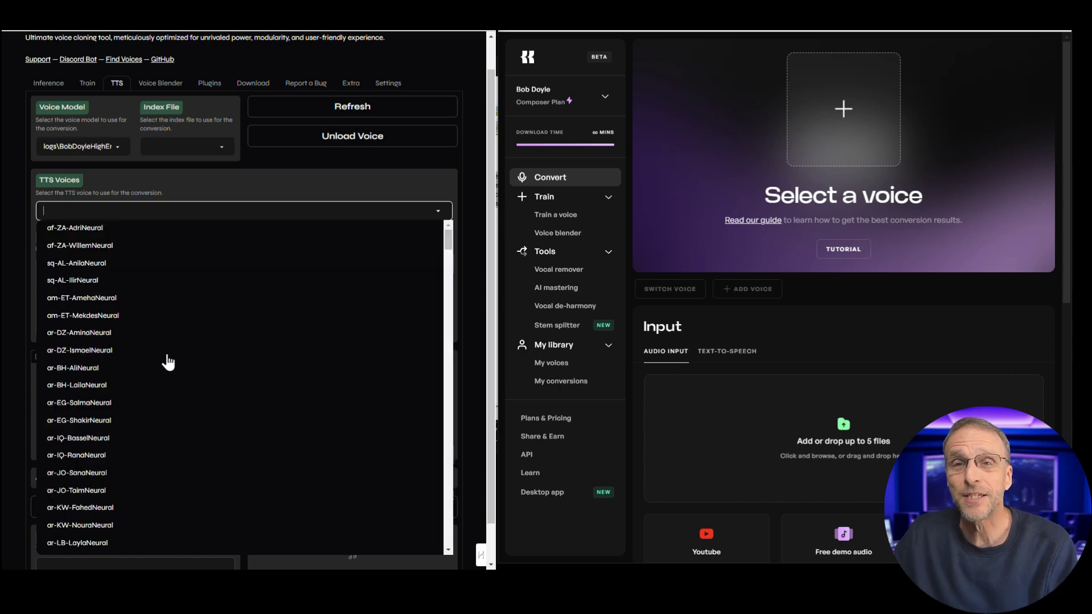
pyautogui.scroll(-8, 165, 335)
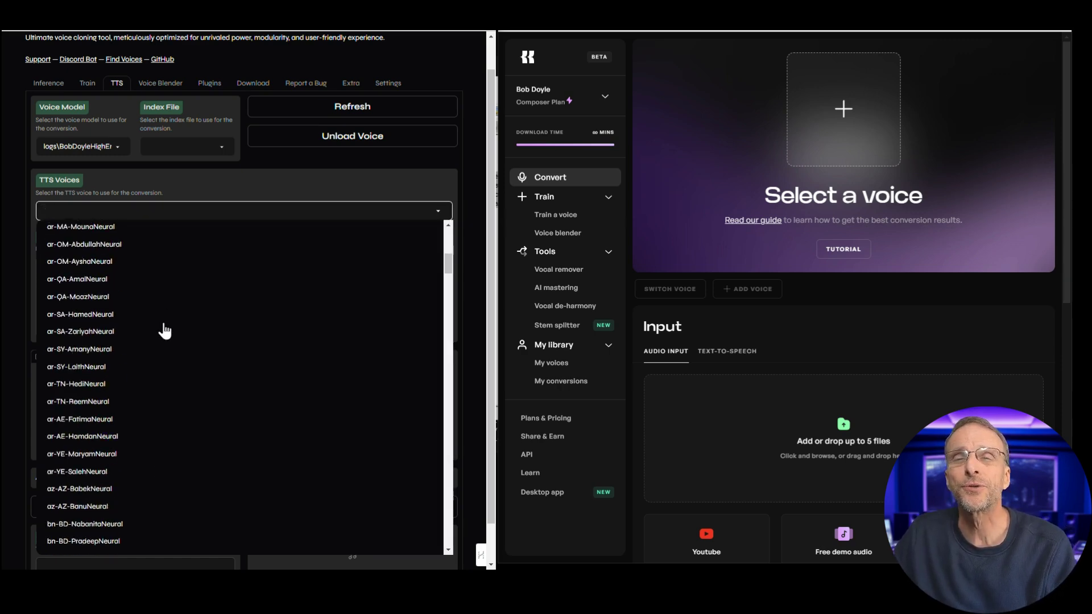
# Choose en-US-AndrewNeural as the TTS voice
pyautogui.scroll(-5, 72, 336)
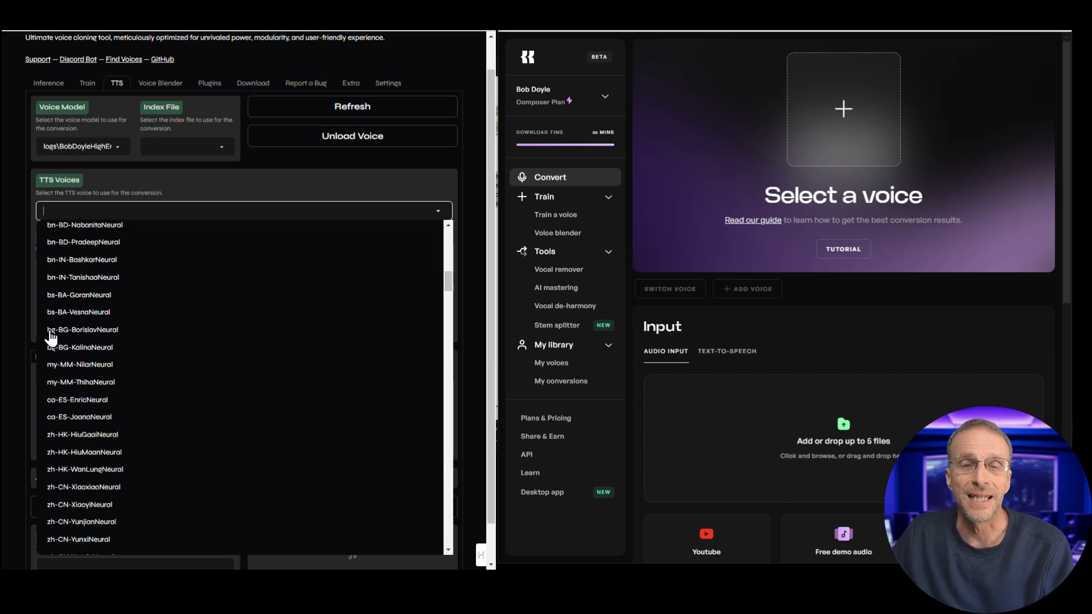
pyautogui.scroll(-8, 72, 338)
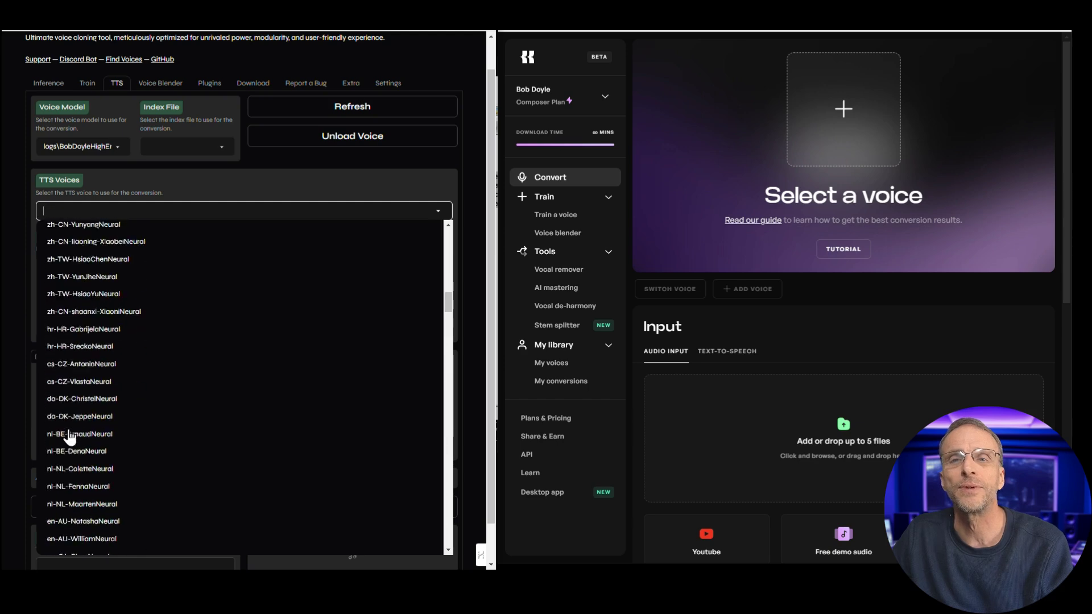
pyautogui.scroll(-3, 67, 421)
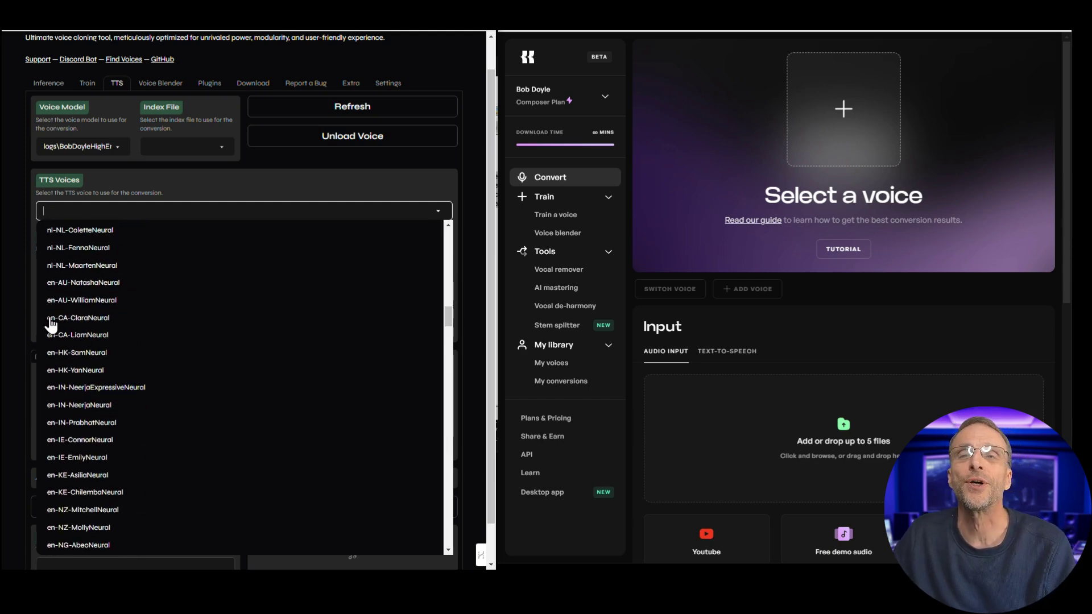
pyautogui.scroll(-4, 74, 332)
pyautogui.scroll(-5, 114, 358)
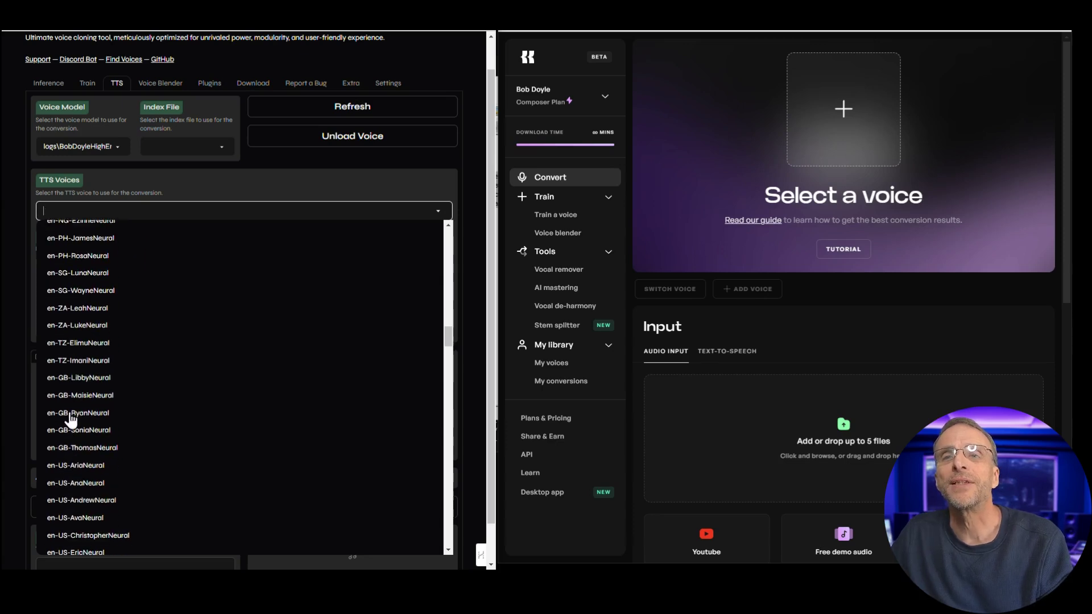
pyautogui.scroll(-4, 72, 412)
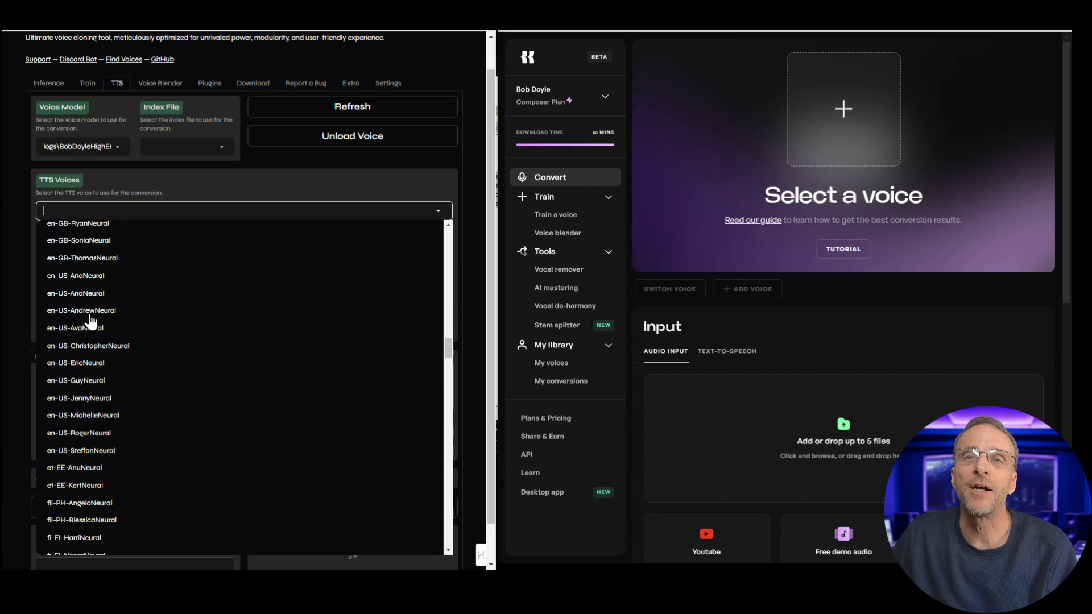
pyautogui.click(89, 311)
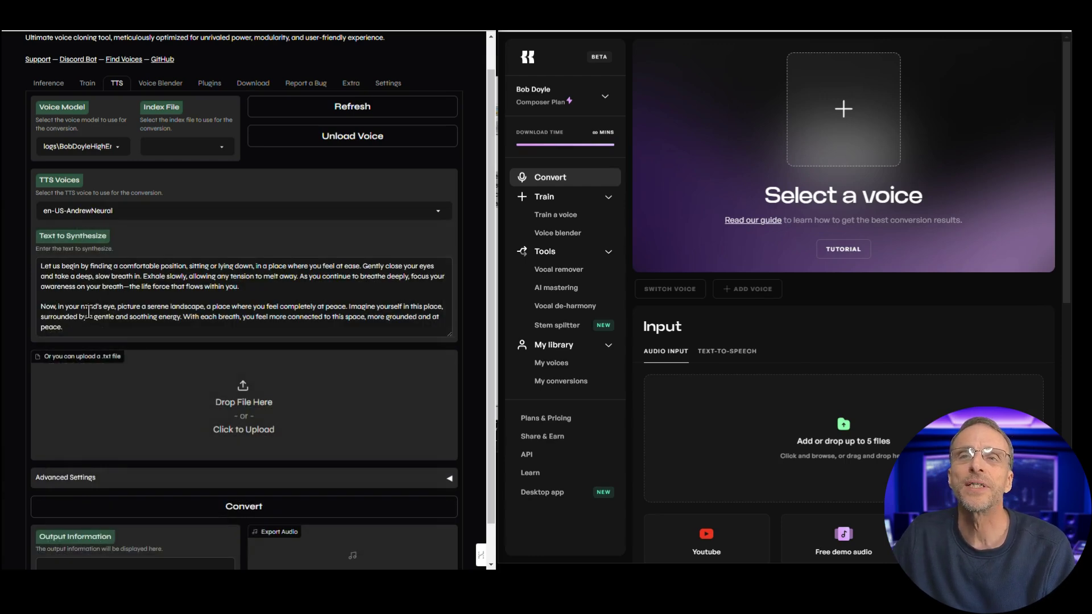
pyautogui.scroll(-1, 366, 472)
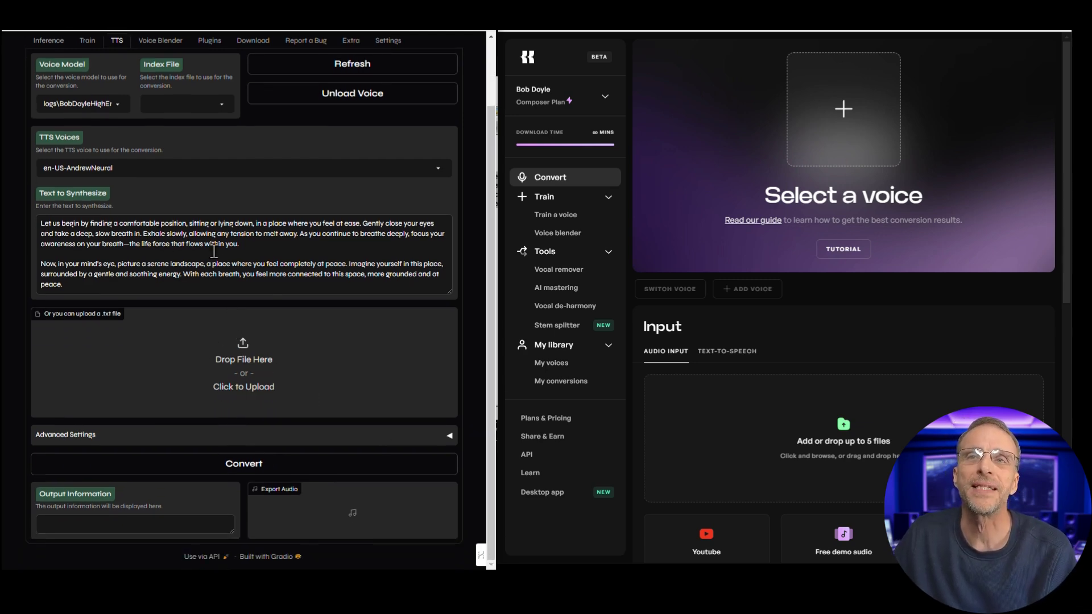
# Synthesize the script into a 38-second clip and play a short portion
pyautogui.click(238, 466)
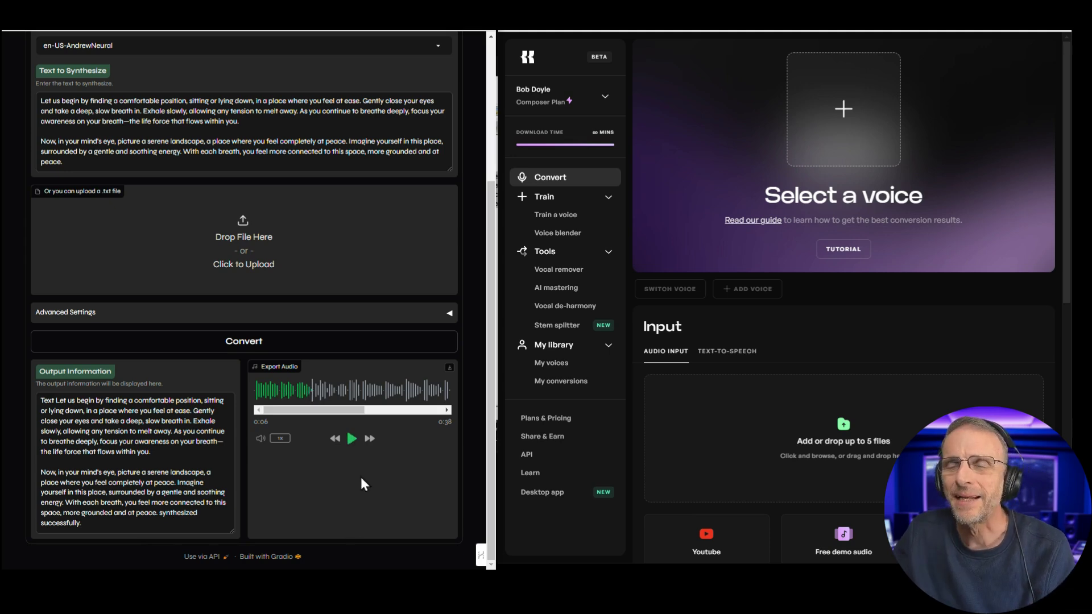
pyautogui.click(351, 440)
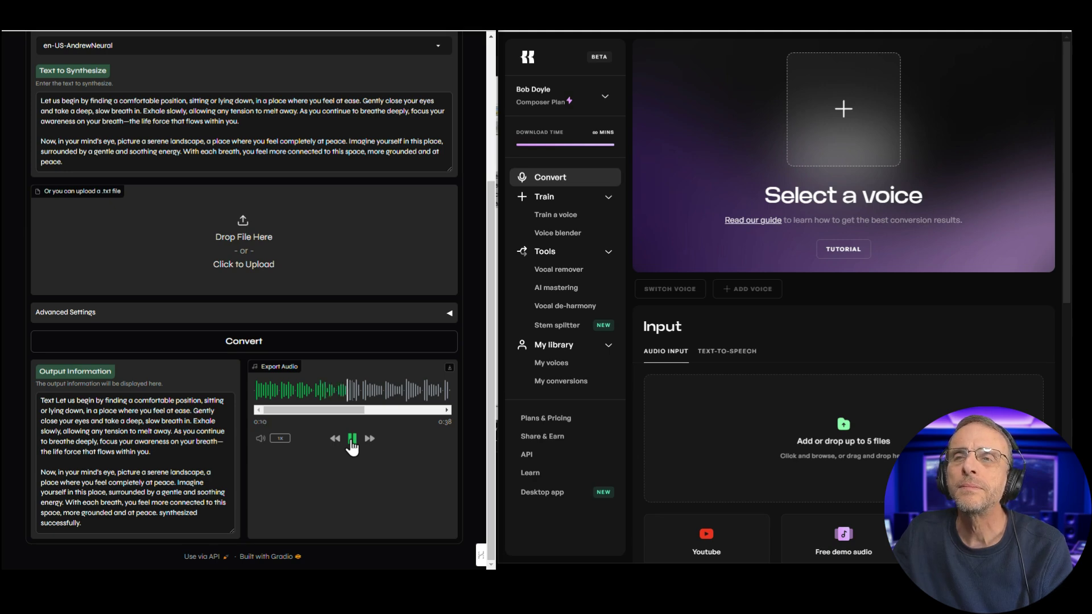
pyautogui.click(352, 440)
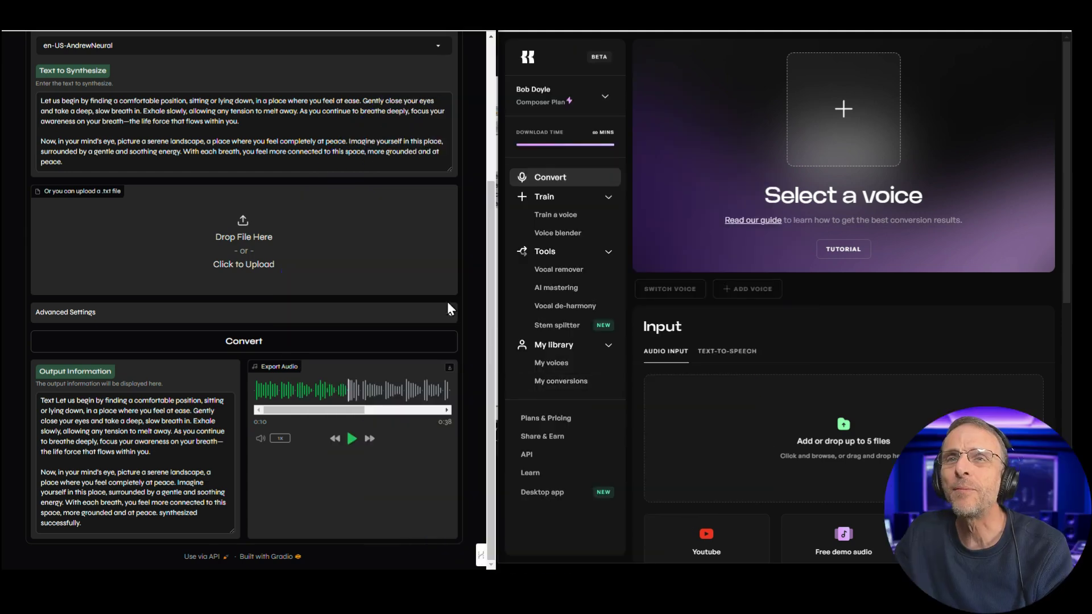
# Expand Advanced Settings to review Applio's output options
pyautogui.click(451, 315)
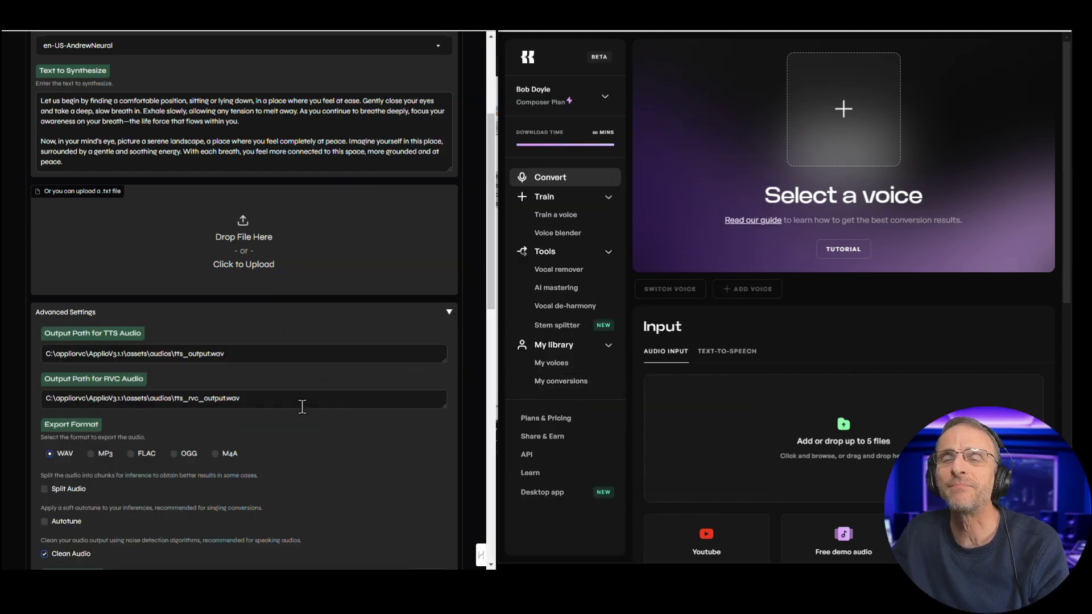
pyautogui.scroll(-3, 306, 407)
pyautogui.scroll(-4, 306, 407)
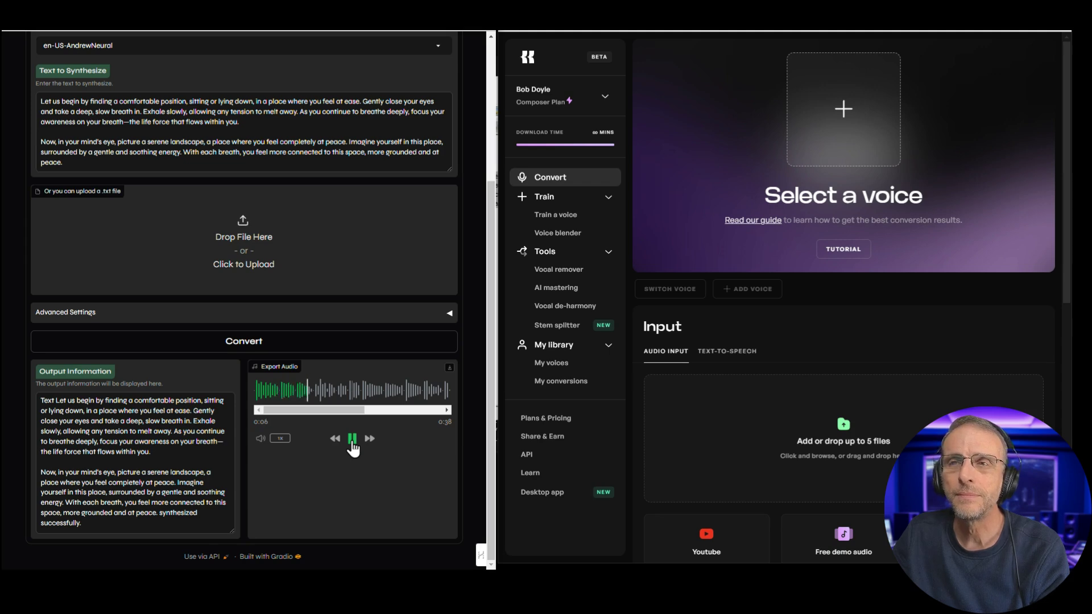
# Select the High Energy cloned voice in Kits with Text-to-Speech input
pyautogui.click(838, 149)
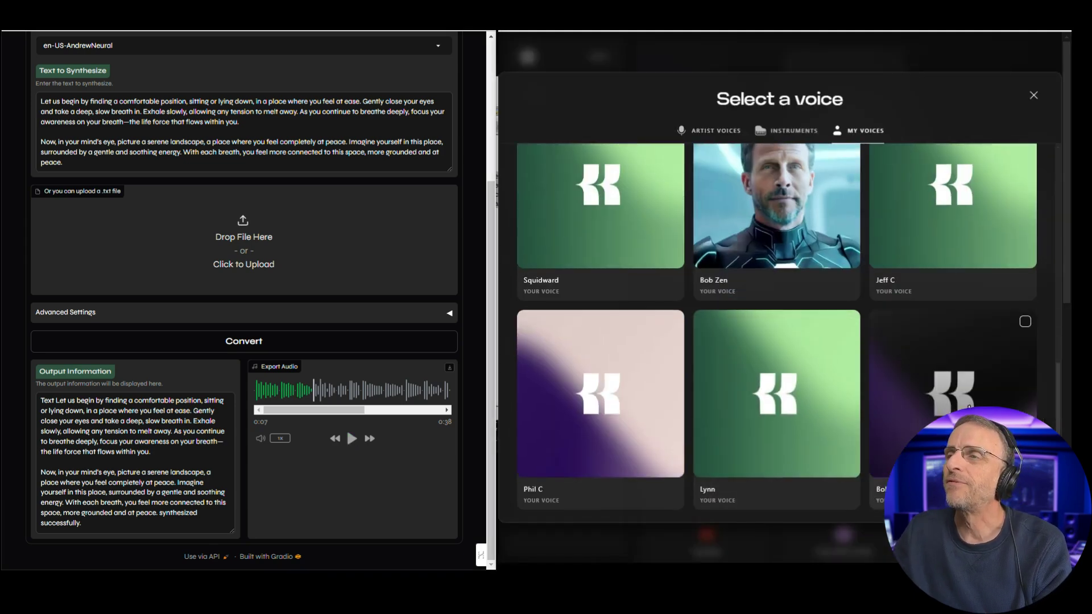
pyautogui.click(905, 364)
pyautogui.click(731, 317)
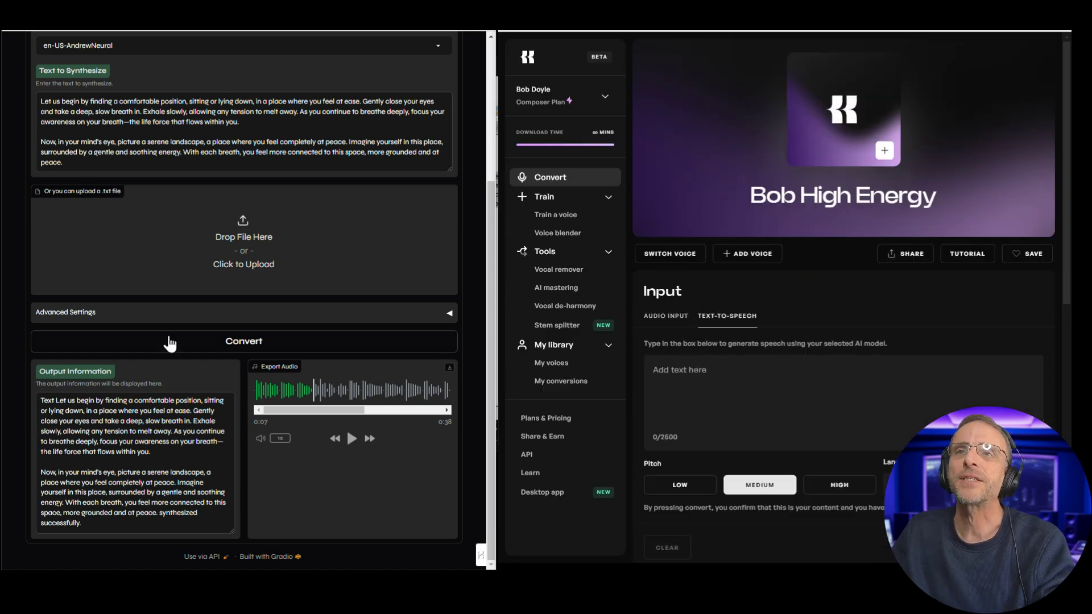
# Copy Applio's meditation script into Kits and convert it to speech
pyautogui.moveTo(79, 165); pyautogui.dragTo(35, 98)
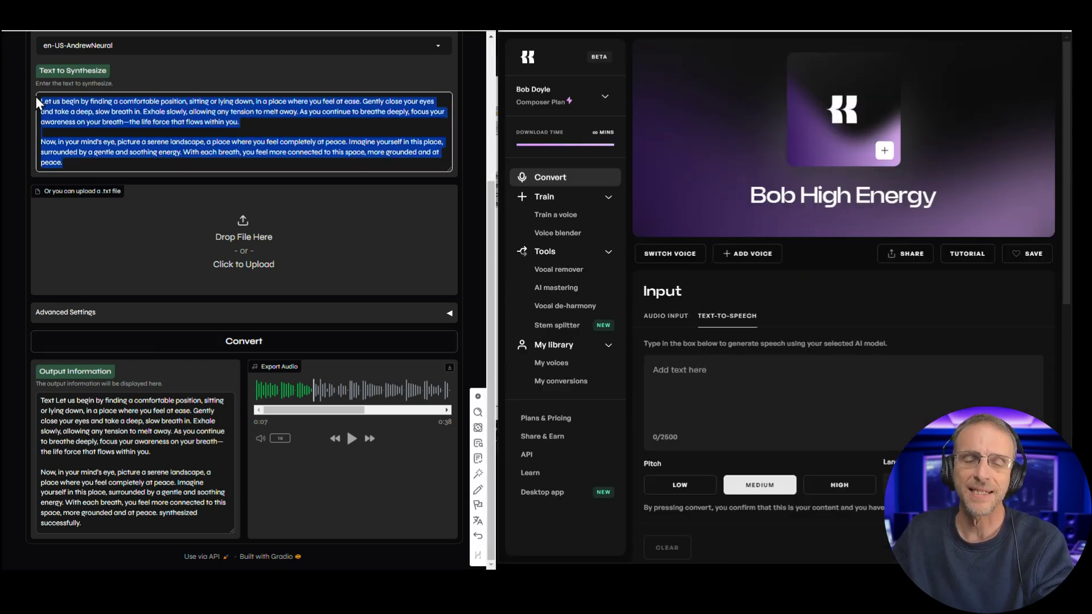
pyautogui.hotkey('ctrl', 'c')
pyautogui.click(768, 393)
pyautogui.hotkey('ctrl', 'v')
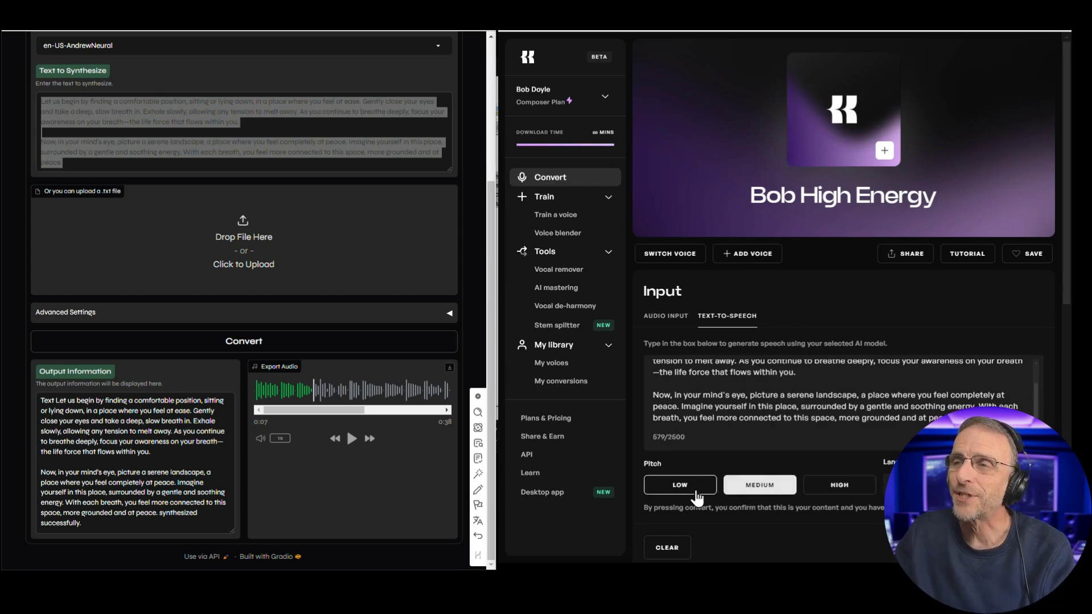
pyautogui.scroll(-1, 828, 495)
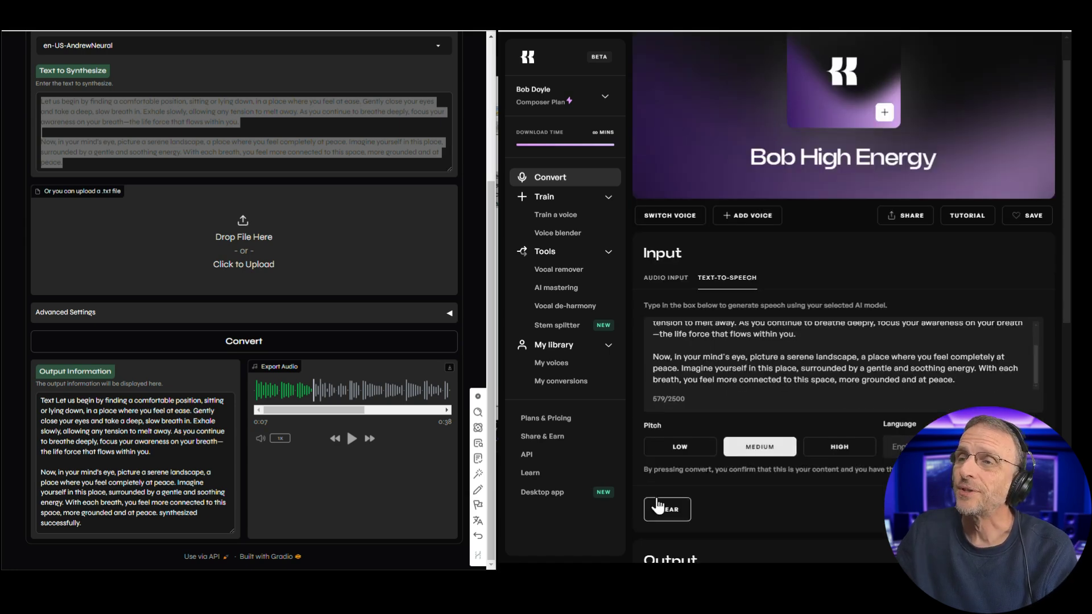
pyautogui.scroll(-5, 663, 507)
pyautogui.click(1030, 221)
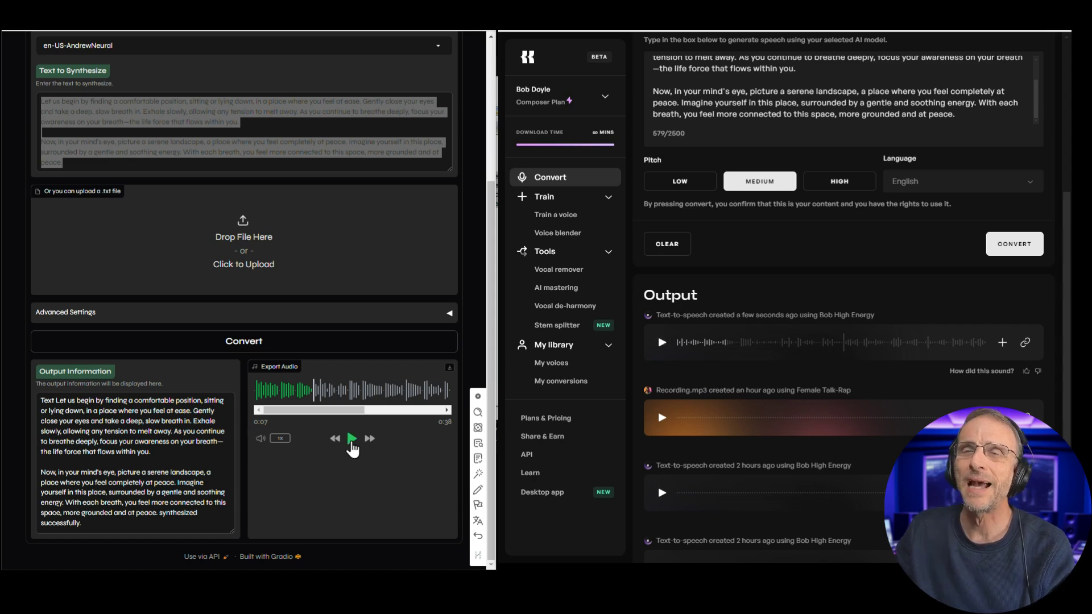
# Replay Applio's meditation audio, then regenerate the Kits speech at Low pitch
pyautogui.click(352, 443)
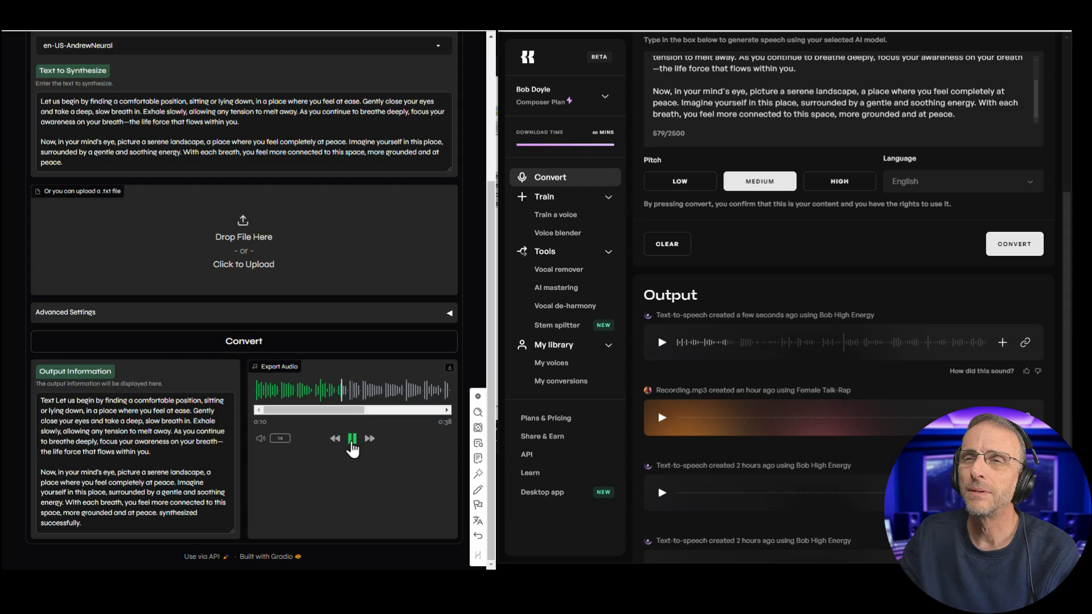
pyautogui.click(352, 441)
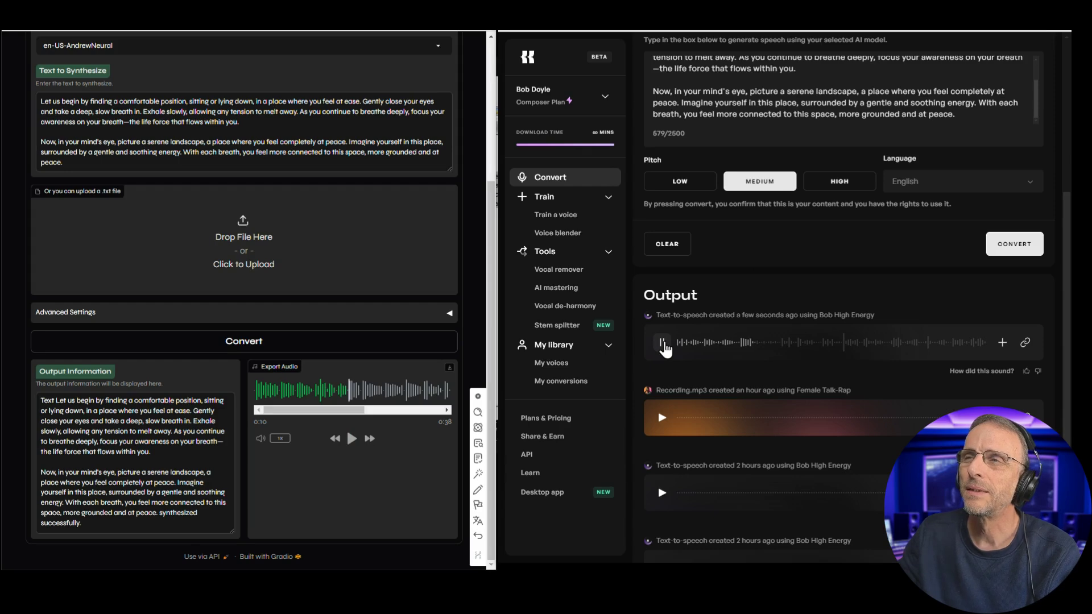
pyautogui.click(683, 182)
pyautogui.click(1012, 244)
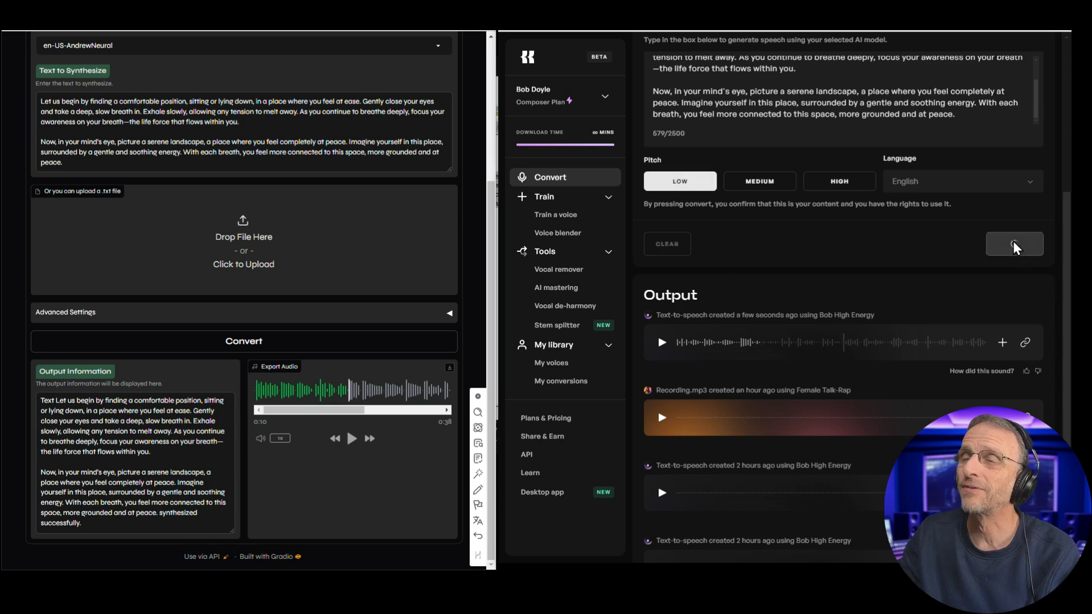
pyautogui.scroll(2, 739, 364)
pyautogui.scroll(-1, 739, 363)
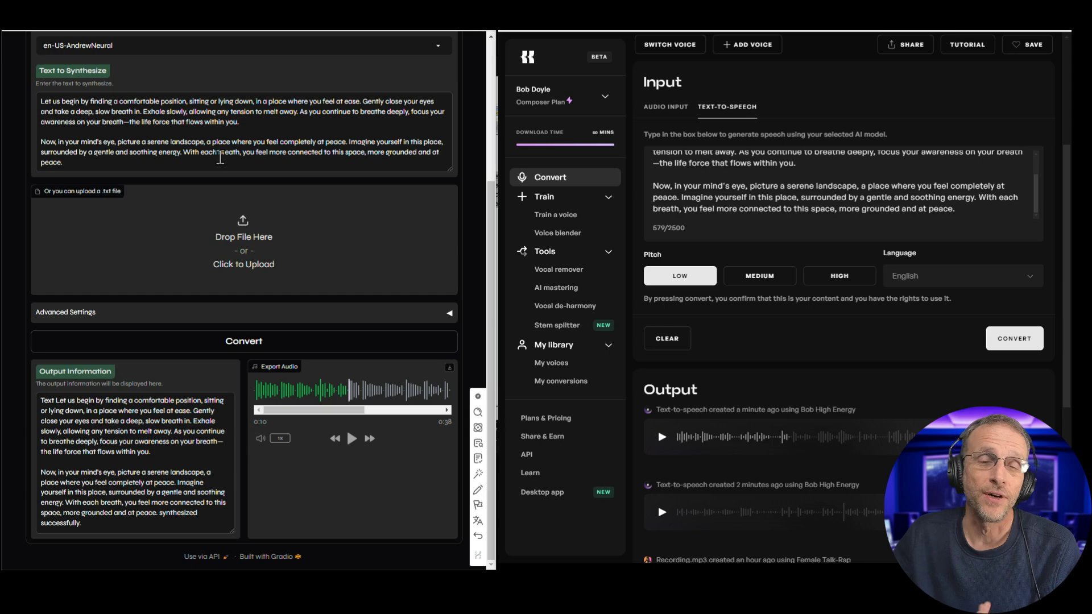
# Translate the English meditation passage into Japanese and select the first Japanese paragraph
pyautogui.click(70, 165)
pyautogui.hotkey('ctrl', 'a')
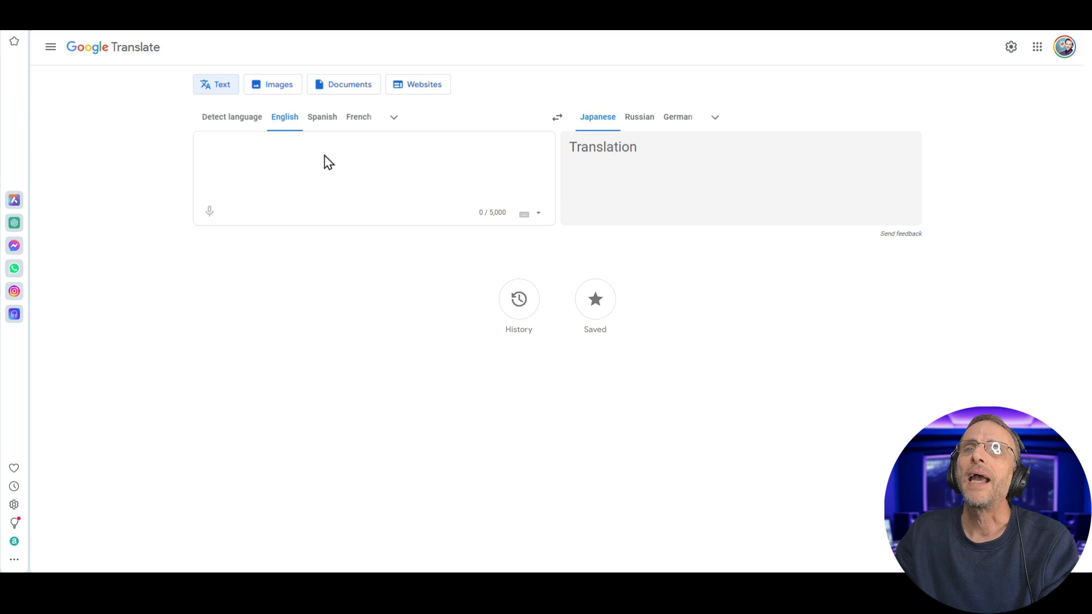
pyautogui.hotkey('ctrl', 'v')
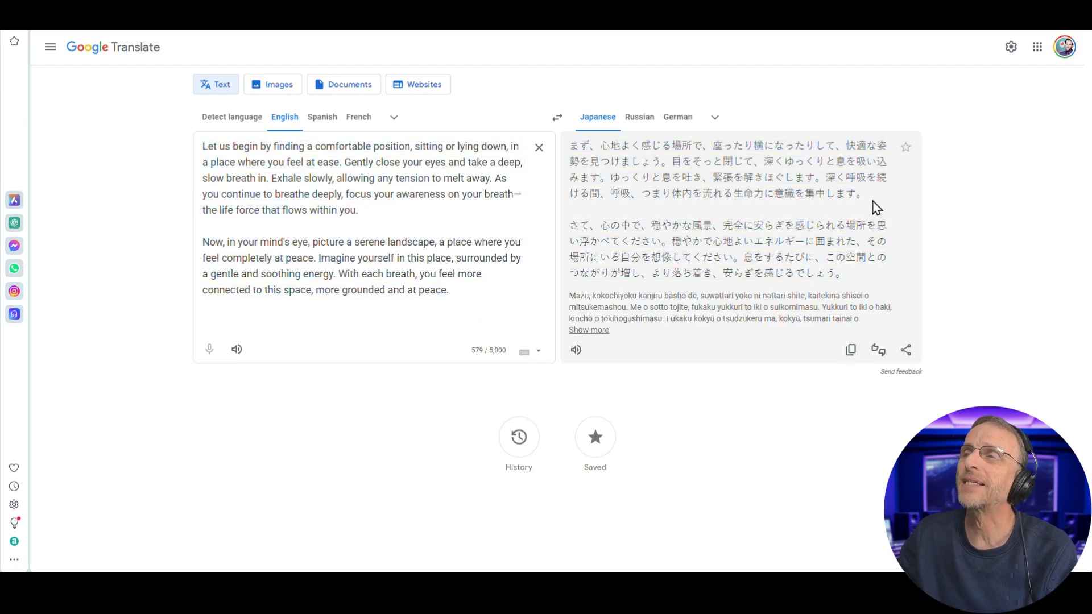
pyautogui.moveTo(879, 203); pyautogui.dragTo(575, 143)
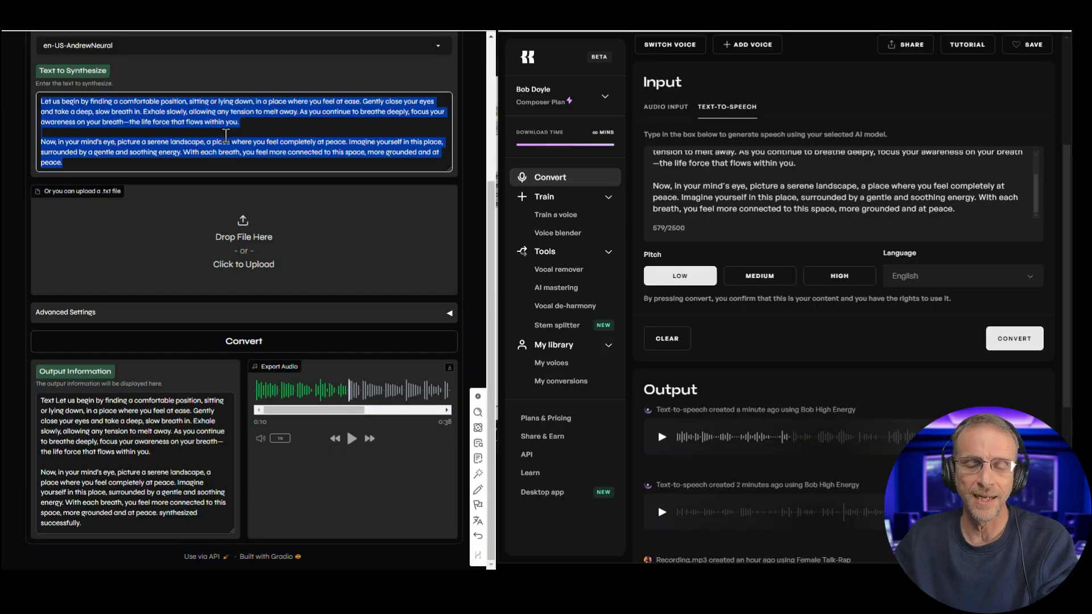
# Replace Applio's English script with the Japanese paragraph and bring up the TTS voices
pyautogui.hotkey('ctrl', 'v')
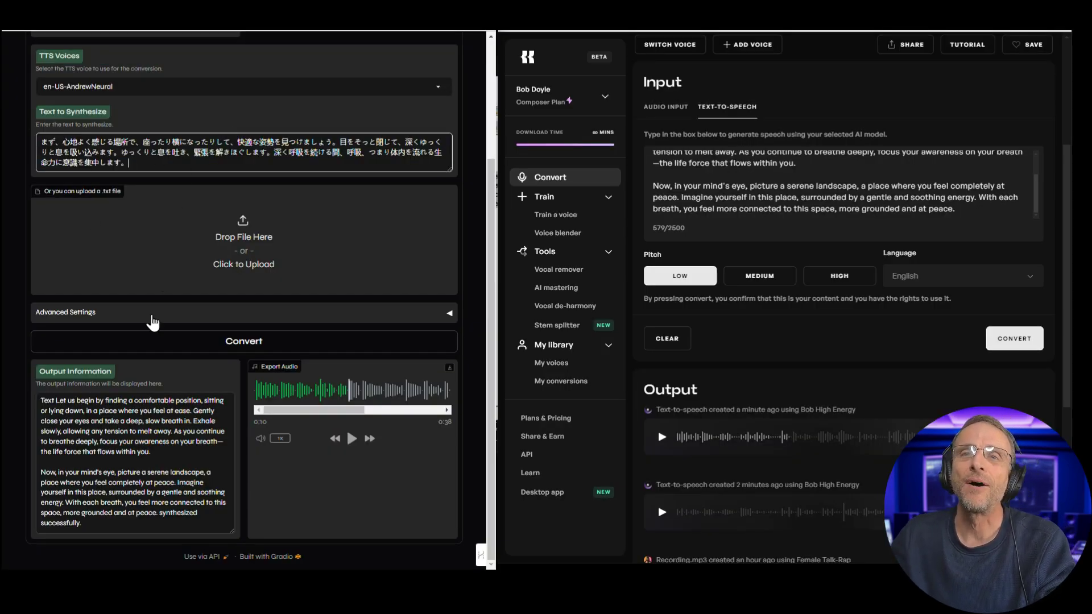
pyautogui.scroll(3, 228, 234)
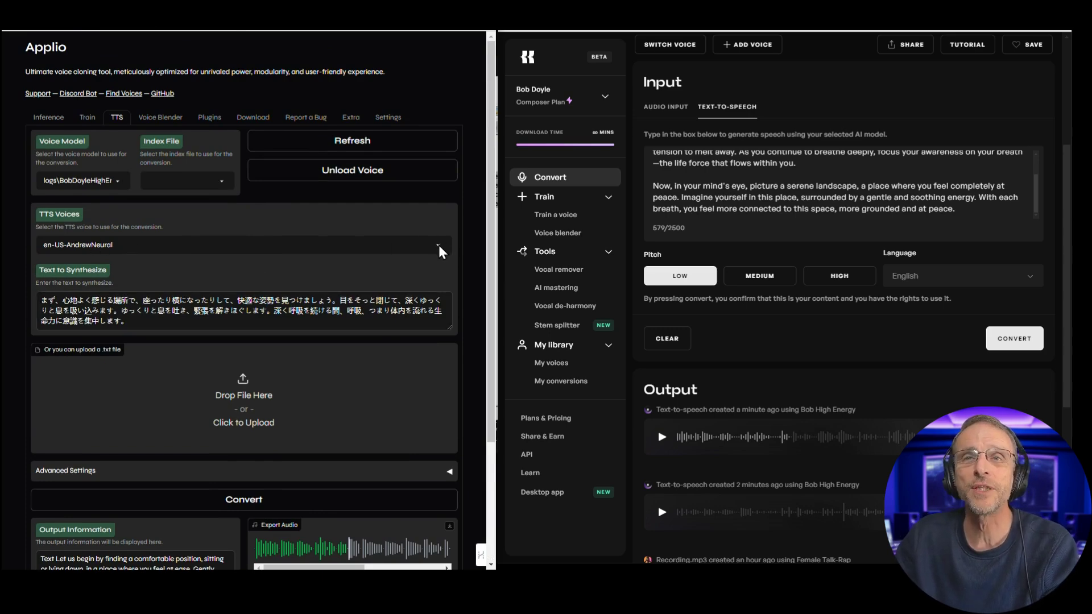
pyautogui.click(270, 248)
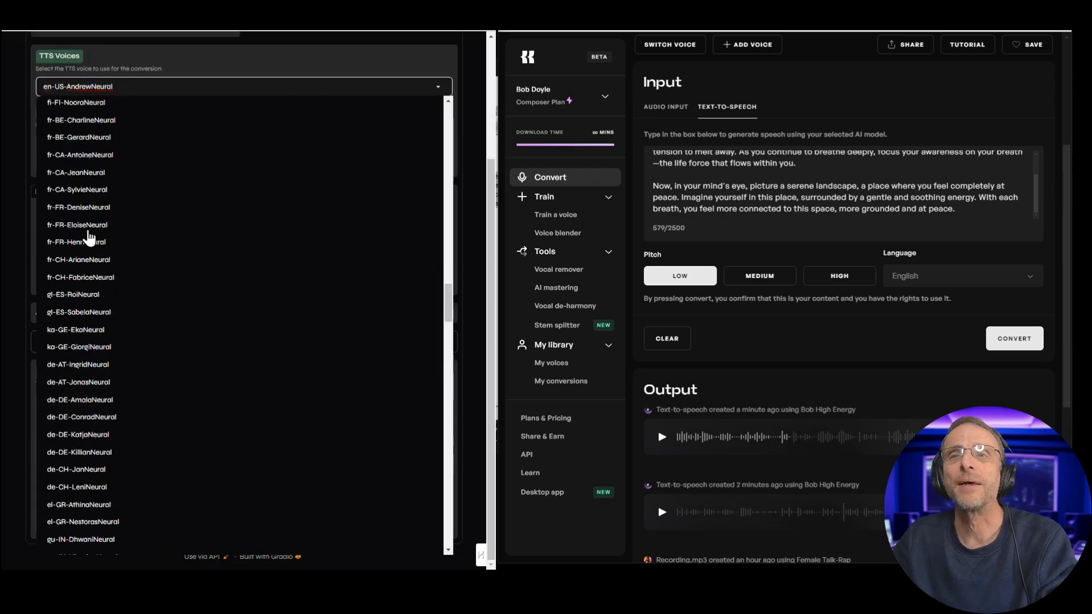
pyautogui.scroll(-10, 105, 262)
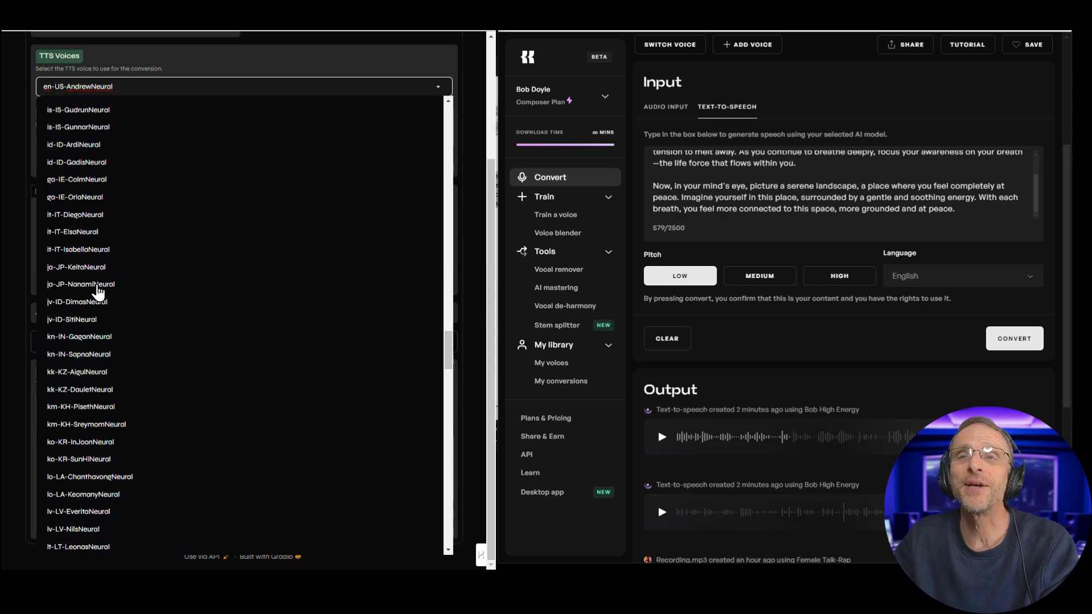
# Synthesize the Japanese paragraph with ja-JP-NanamiNeural and listen briefly
pyautogui.click(98, 286)
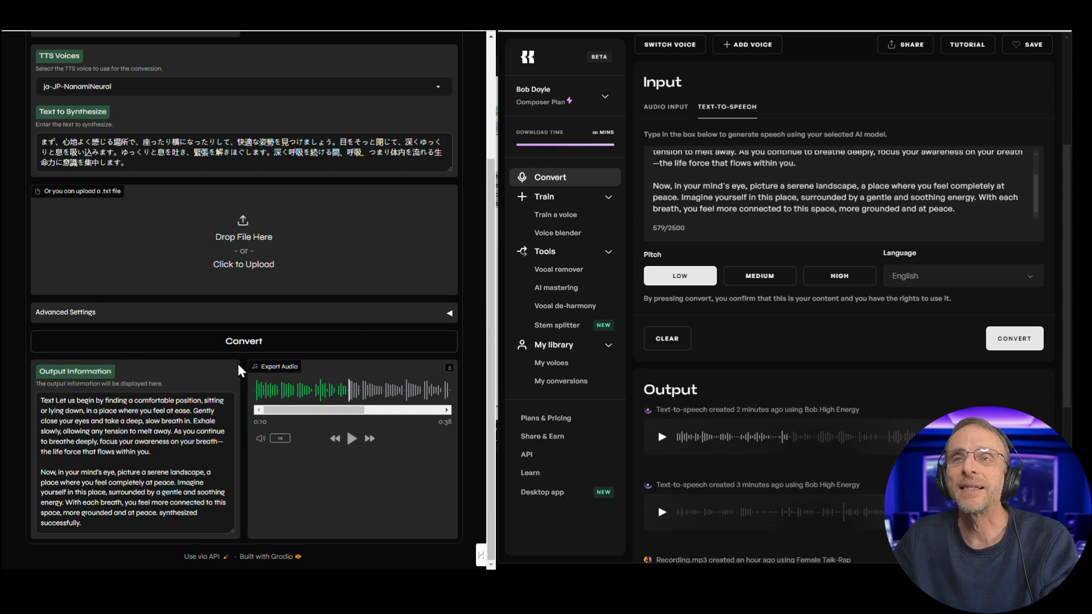
pyautogui.click(243, 344)
pyautogui.click(352, 439)
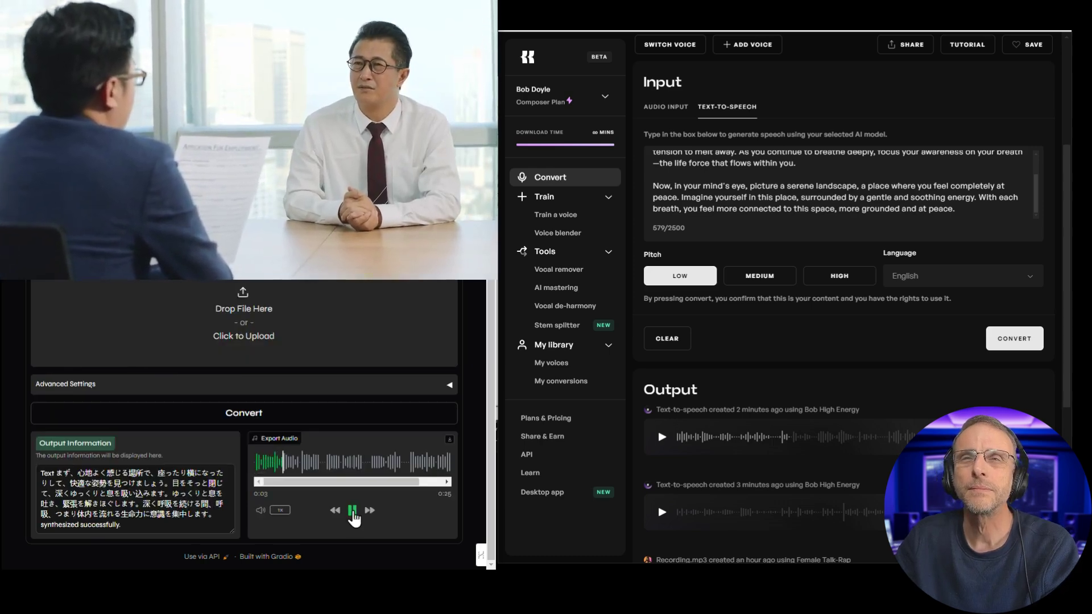
pyautogui.click(352, 511)
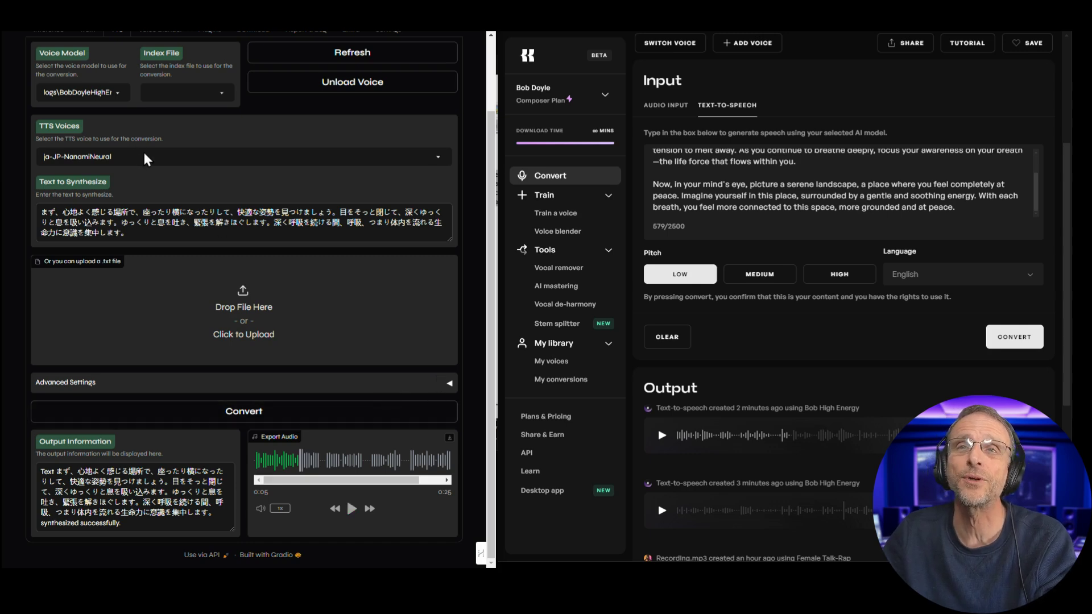
# Regenerate the Japanese speech with ja-JP-KeitaNeural and select the Japanese text
pyautogui.click(312, 158)
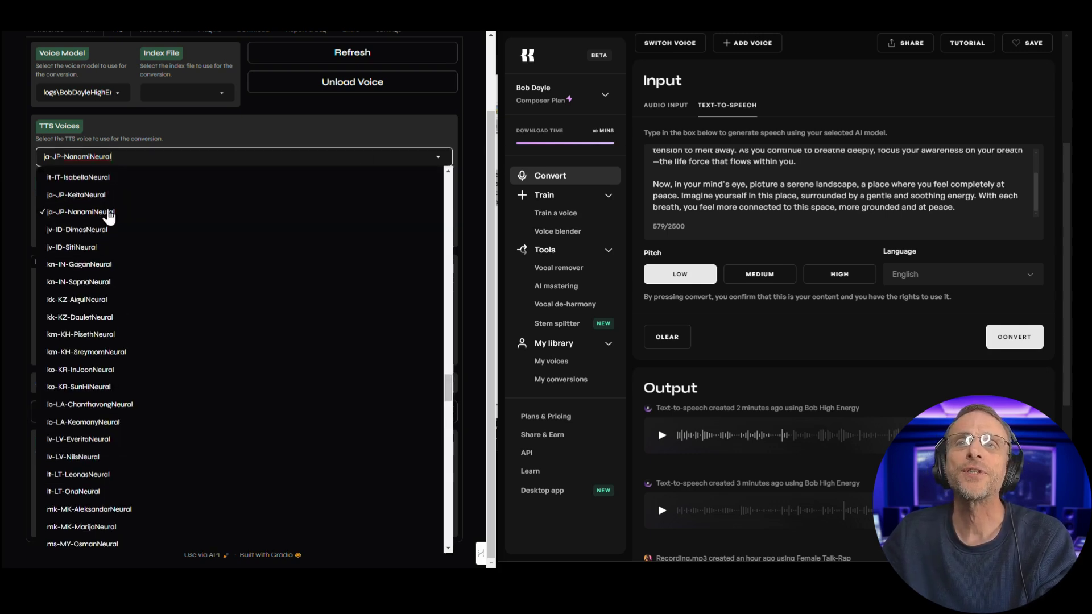
pyautogui.click(77, 195)
pyautogui.click(245, 412)
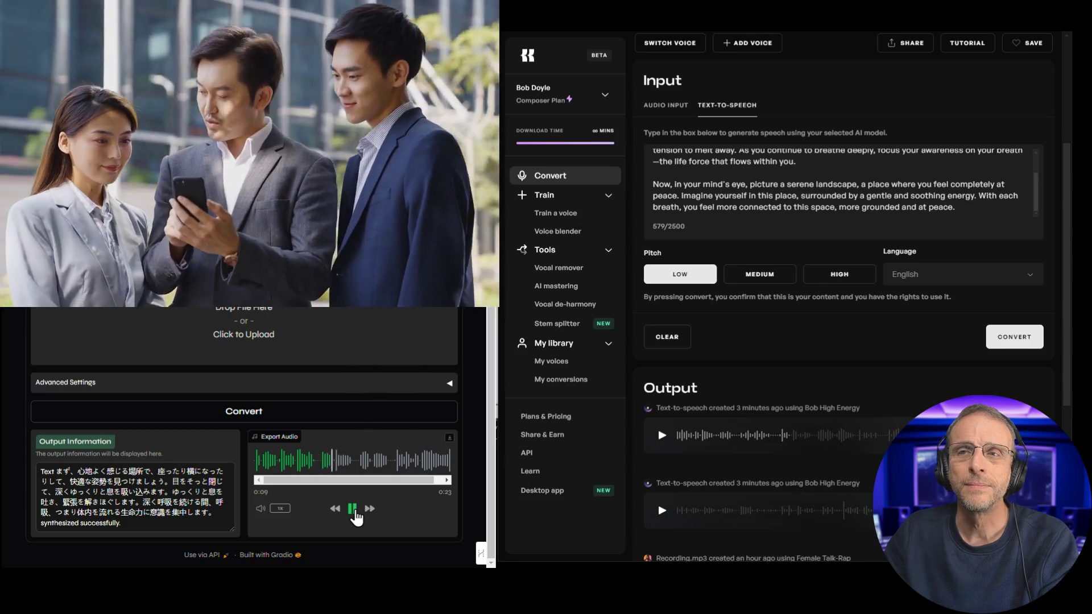
pyautogui.click(352, 509)
pyautogui.moveTo(130, 231); pyautogui.dragTo(33, 216)
pyautogui.hotkey('ctrl', 'c')
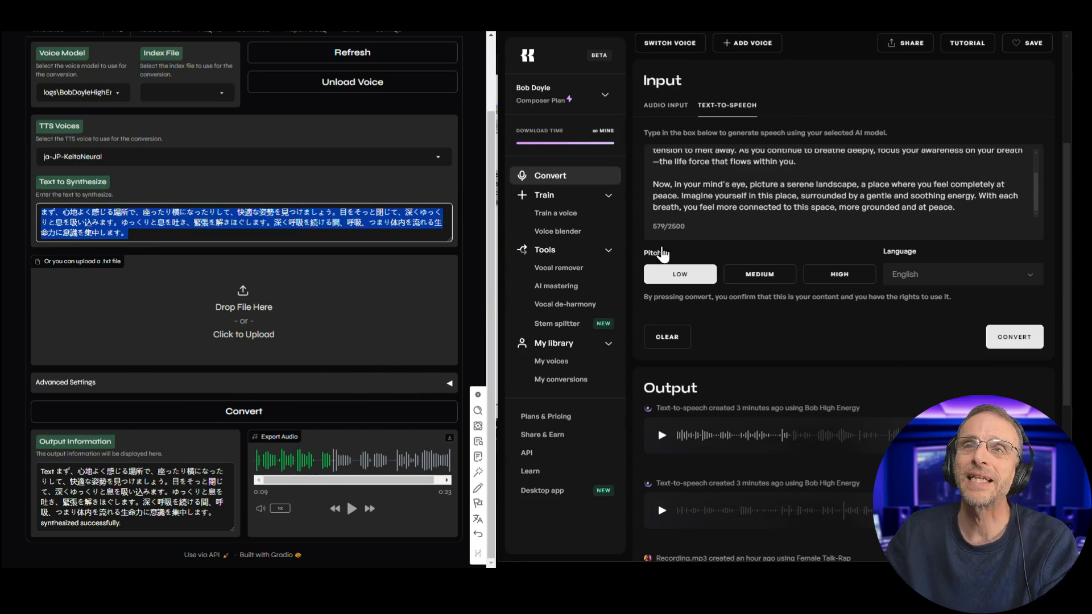
# Paste the Japanese paragraph into Kits, set language to Japanese, and convert at Medium pitch
pyautogui.click(955, 191)
pyautogui.hotkey('ctrl', 'a')
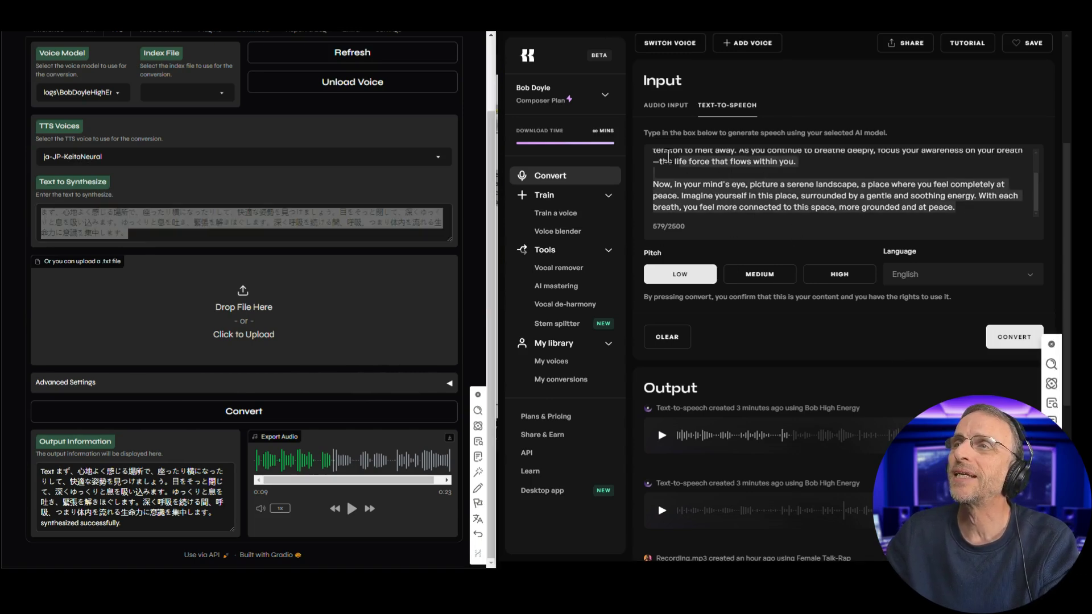
pyautogui.hotkey('ctrl', 'v')
pyautogui.click(1004, 281)
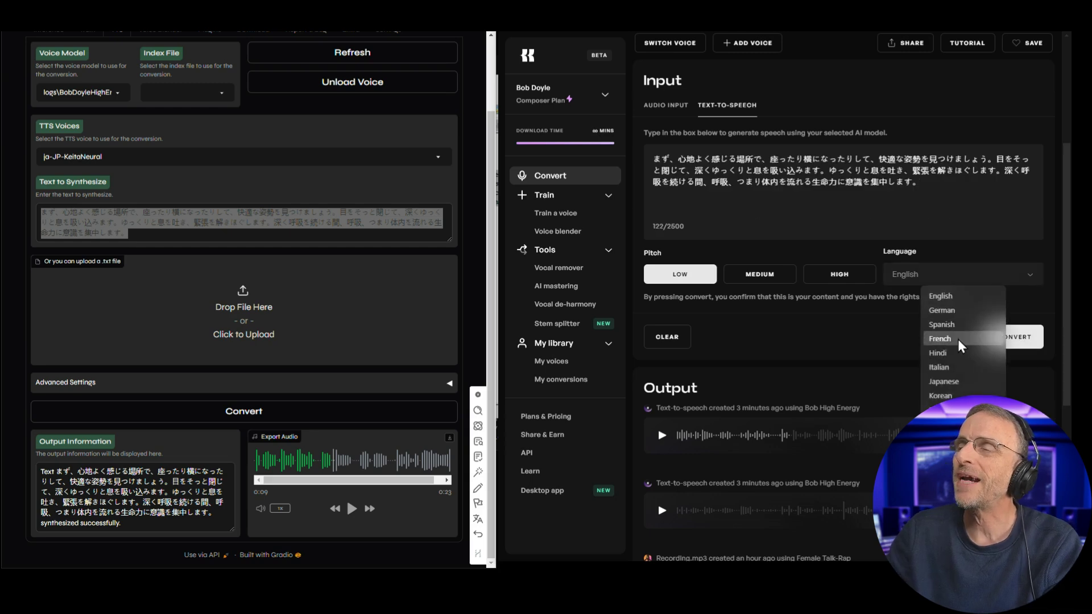
pyautogui.click(944, 382)
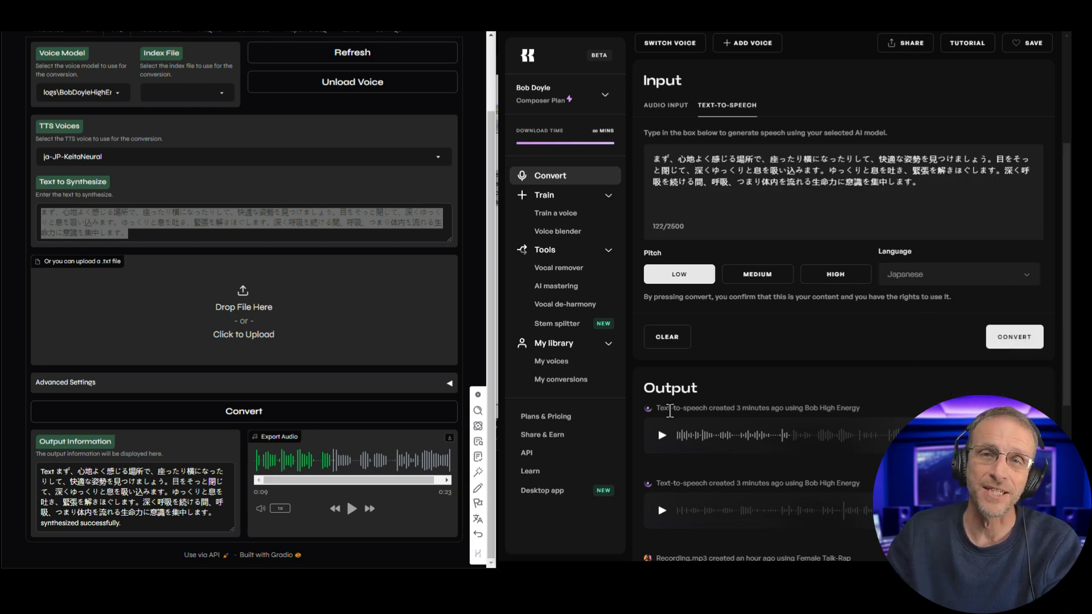
pyautogui.click(755, 276)
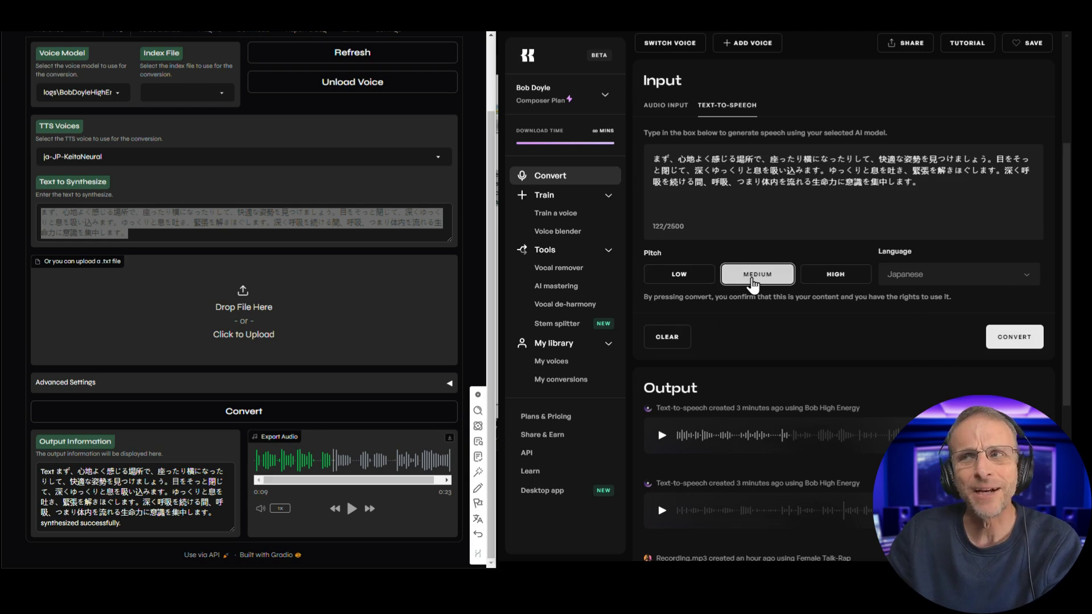
pyautogui.click(1018, 336)
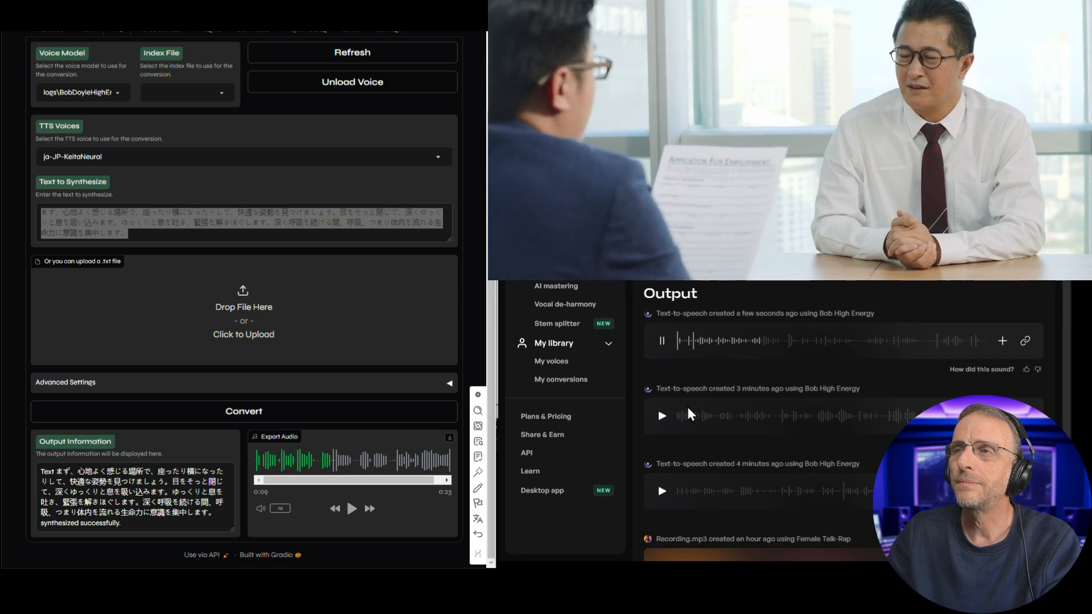
# Compare against Applio's Japanese audio, then convert again at Low pitch
pyautogui.click(663, 342)
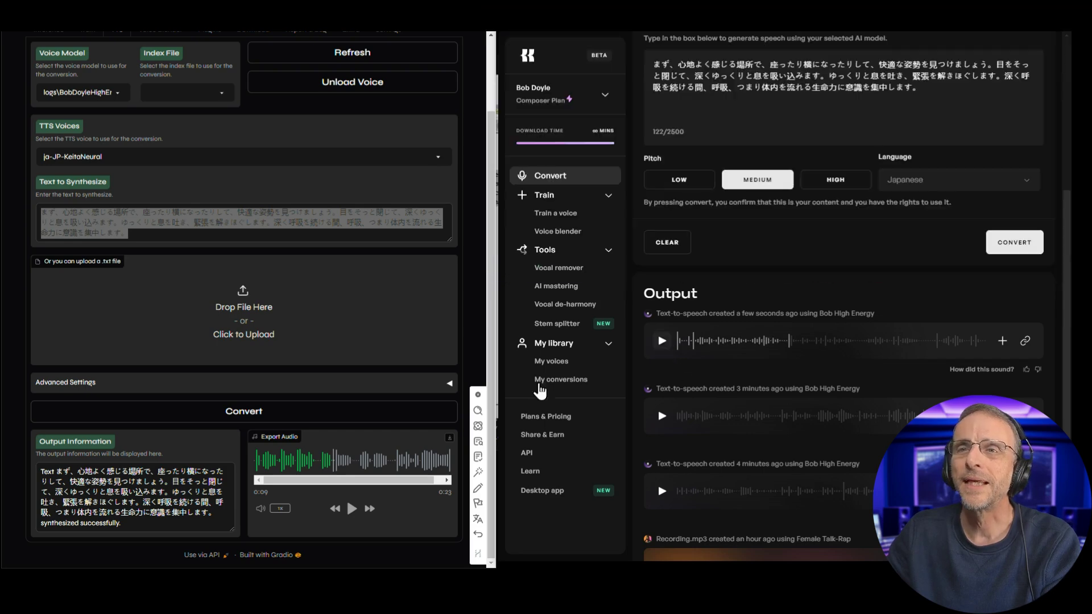
pyautogui.click(336, 509)
pyautogui.click(353, 509)
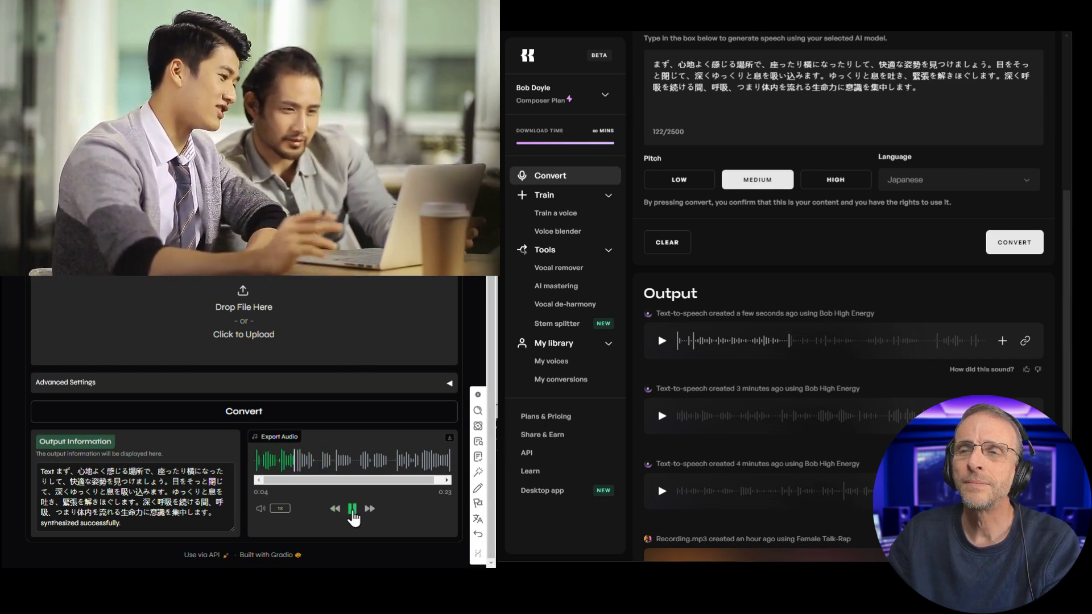
pyautogui.click(353, 509)
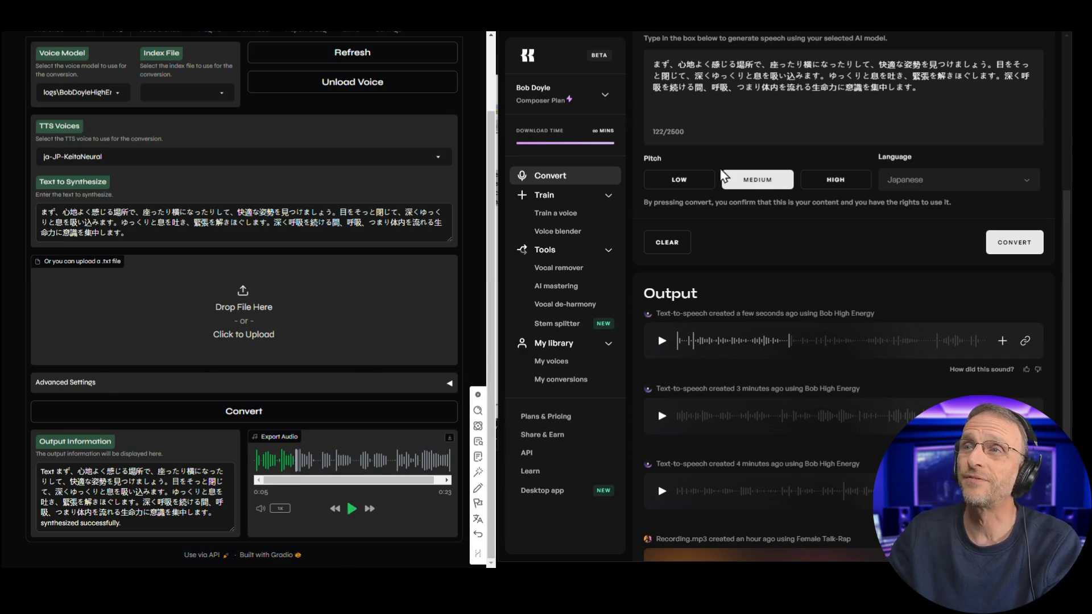
pyautogui.click(691, 185)
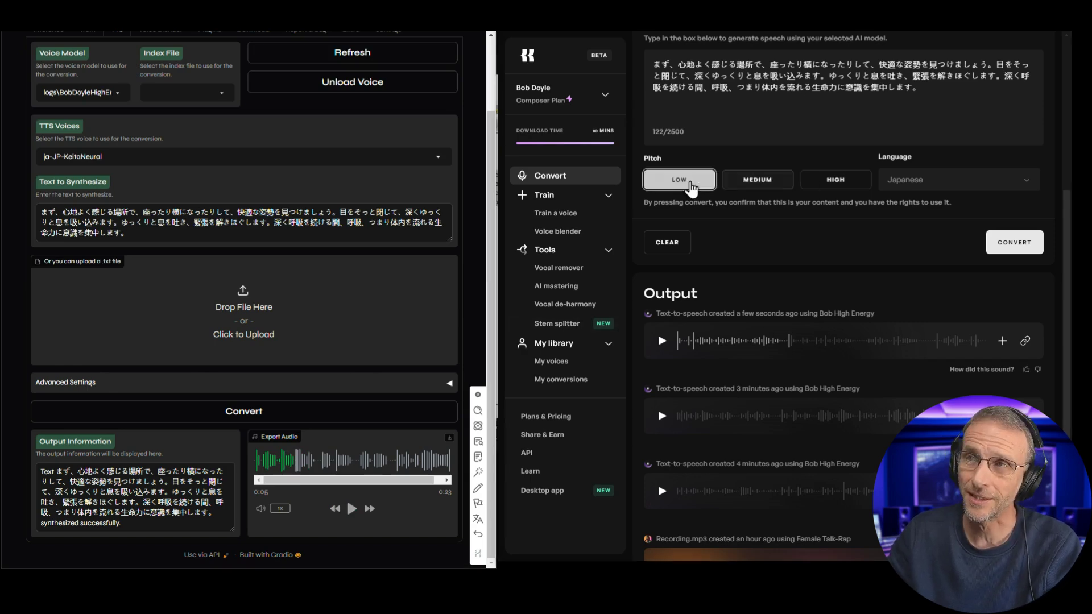
pyautogui.click(1005, 247)
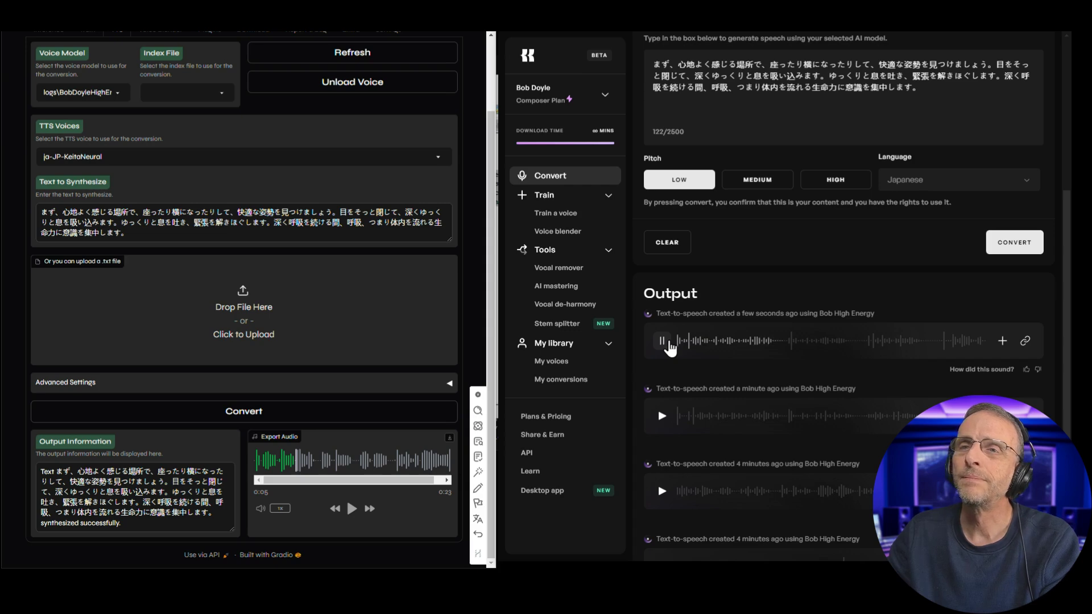
# Pause the Kits output, review Applio's advanced settings, and select the Japanese text
pyautogui.click(663, 342)
pyautogui.click(450, 384)
pyautogui.scroll(-5, 374, 437)
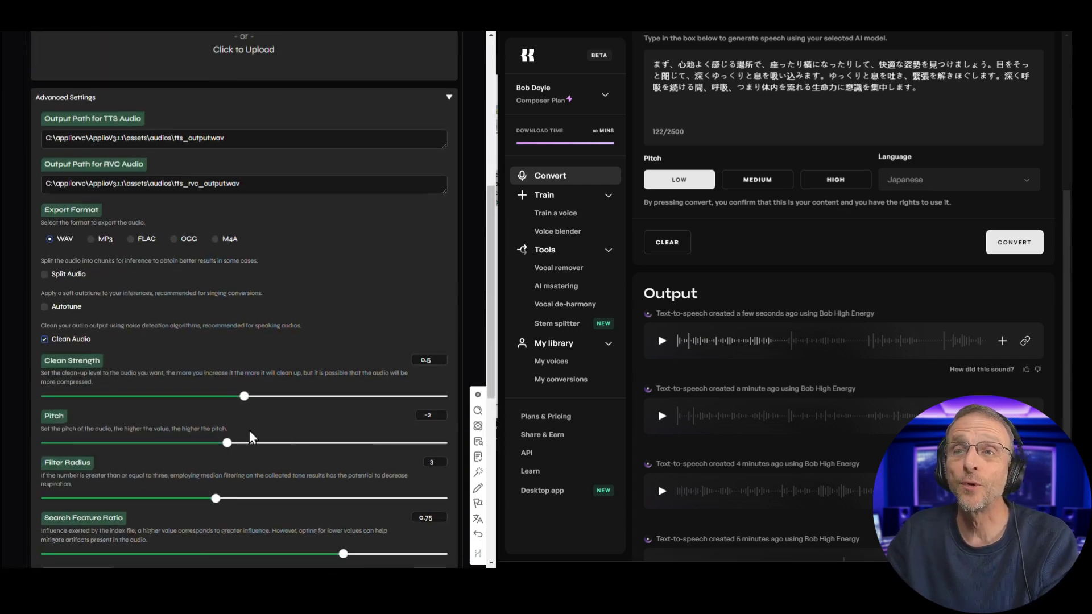
pyautogui.scroll(-2, 251, 437)
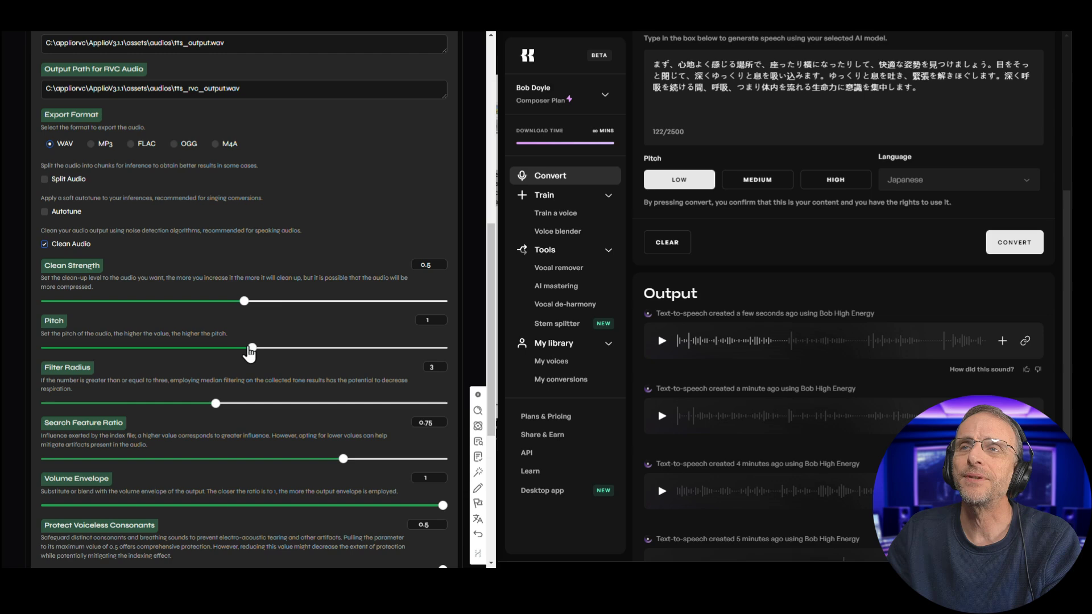
pyautogui.scroll(8, 275, 290)
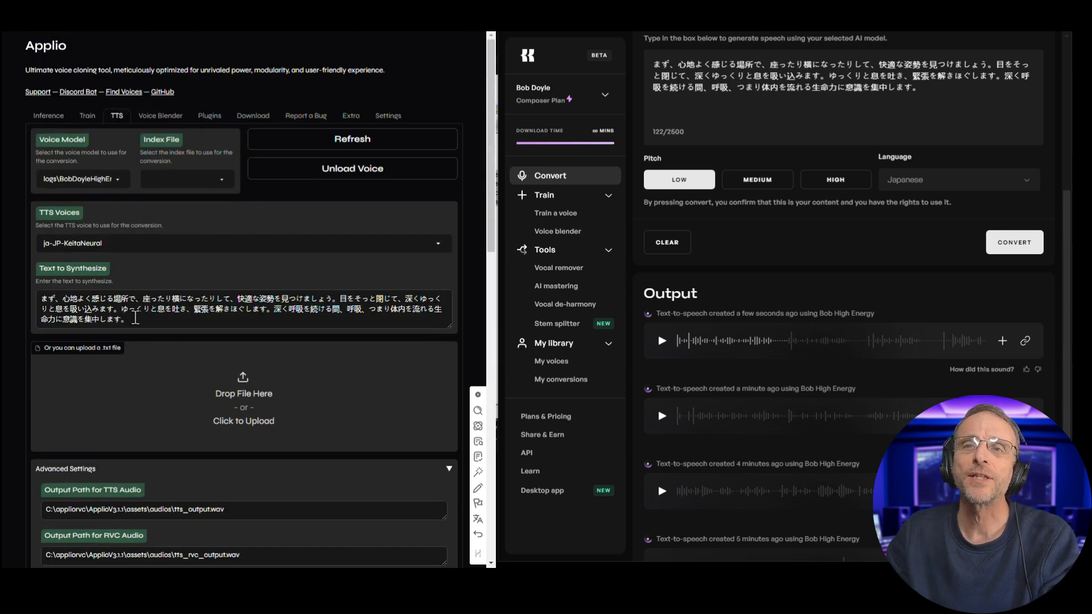
pyautogui.tripleClick(276, 299)
pyautogui.moveTo(276, 299); pyautogui.dragTo(52, 304)
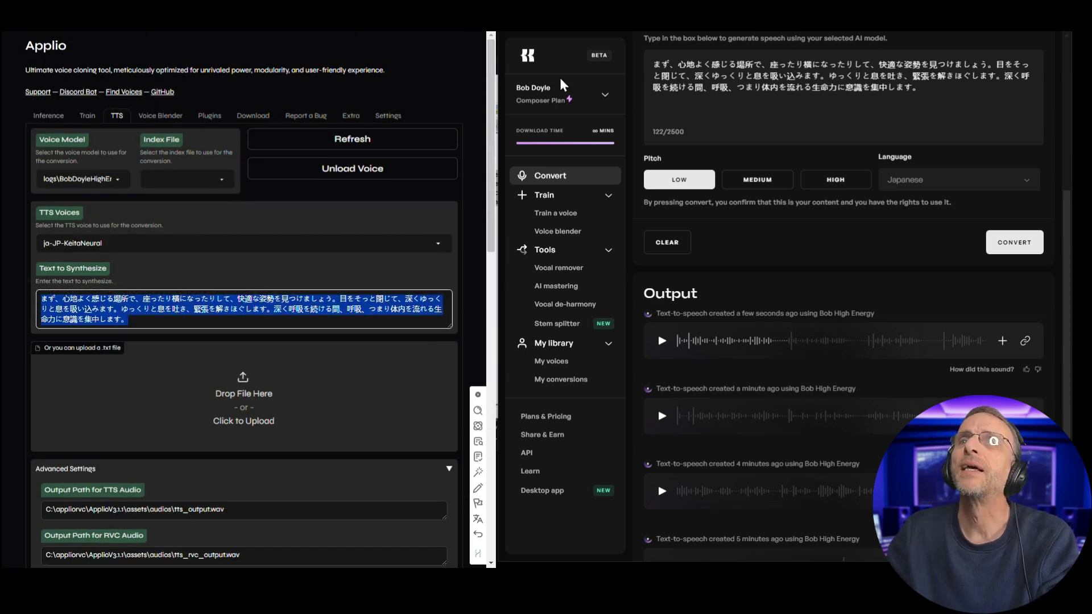
# Translate the passage into German in Google Translate and select the first German paragraph
pyautogui.click(521, 585)
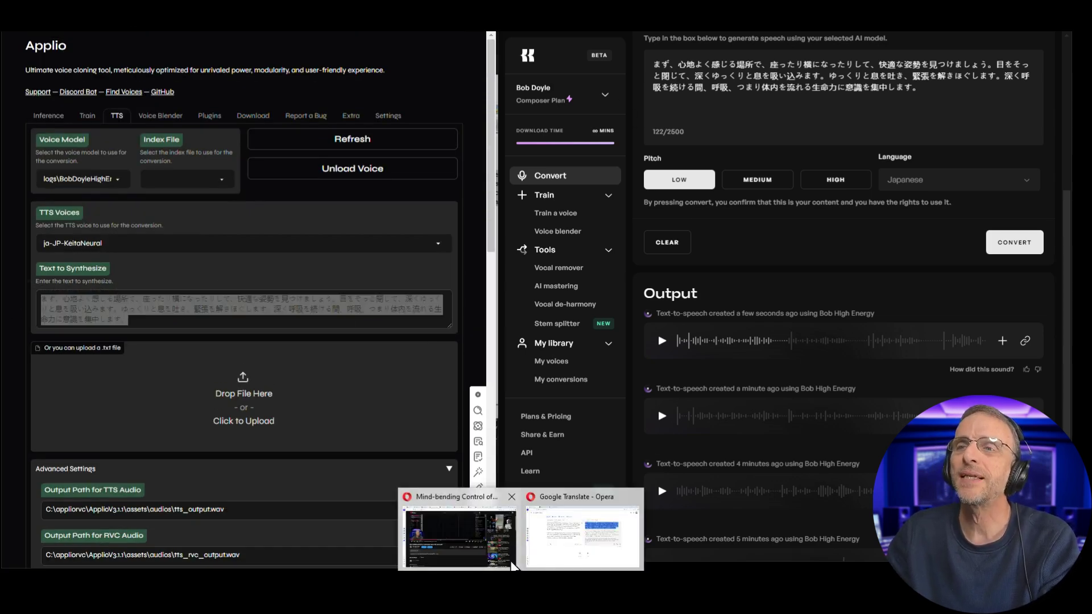
pyautogui.click(563, 558)
pyautogui.click(678, 115)
pyautogui.moveTo(709, 224); pyautogui.dragTo(559, 155)
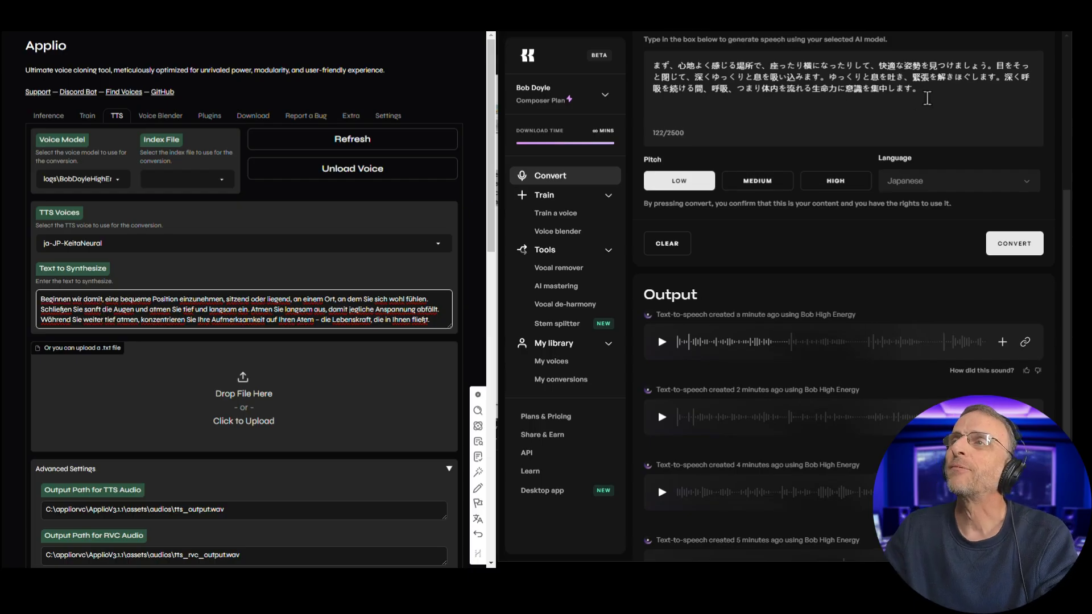
pyautogui.scroll(2, 928, 165)
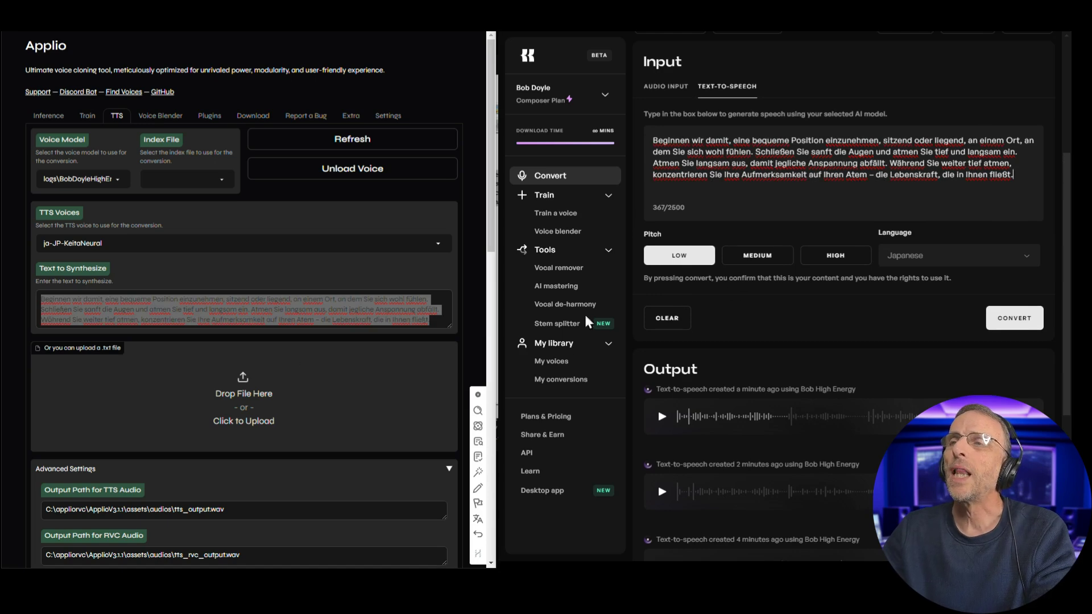
# Synthesize the German meditation text in Applio with the de-DE-ConradNeural voice, then pause playback
pyautogui.click(134, 243)
pyautogui.scroll(5, 127, 233)
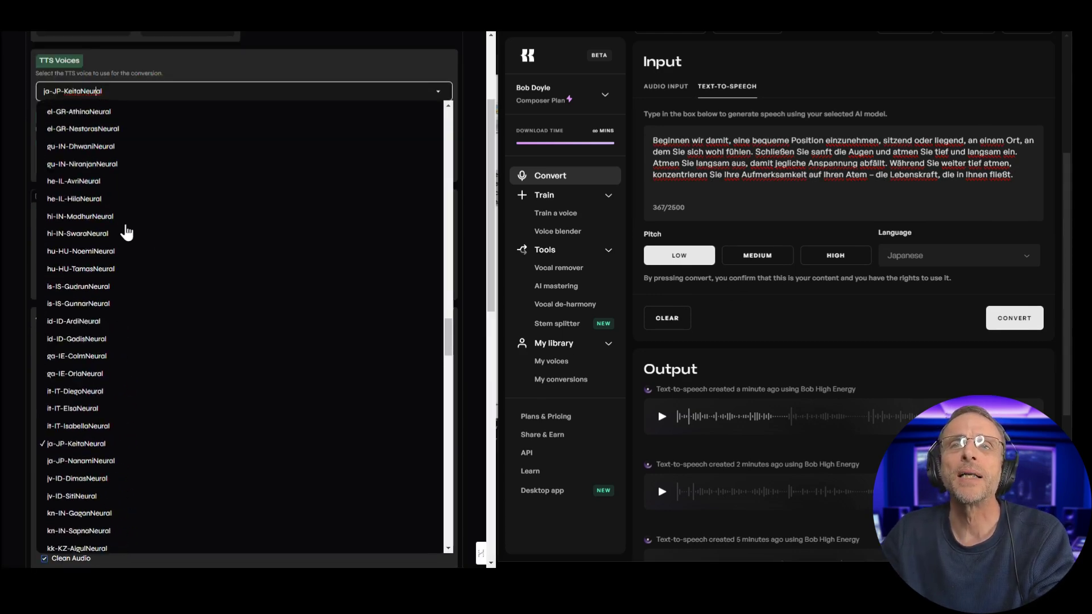
pyautogui.scroll(3, 126, 233)
pyautogui.scroll(2, 95, 239)
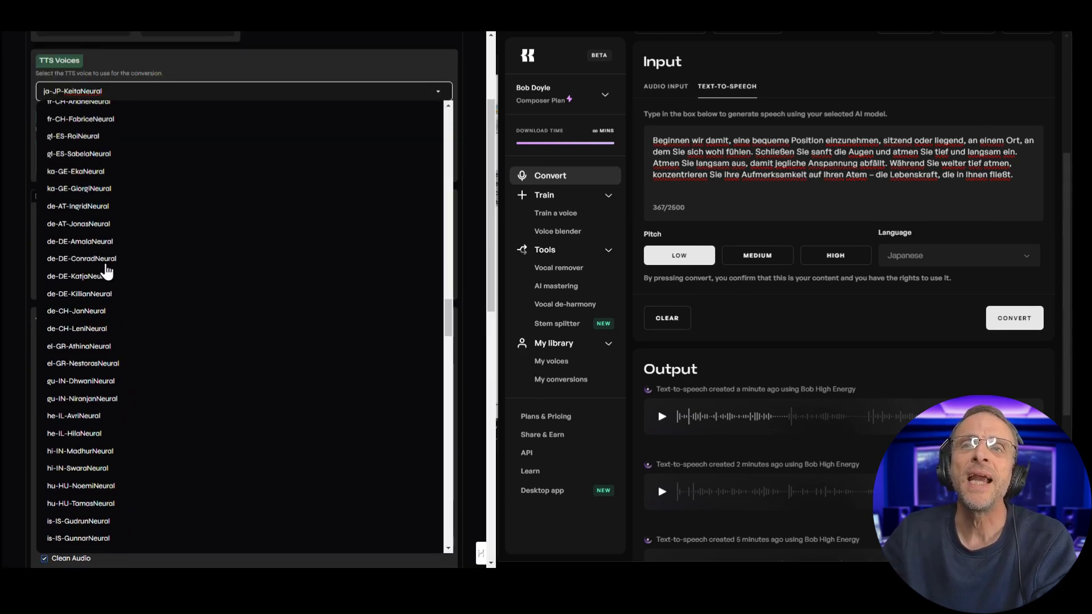
pyautogui.click(101, 259)
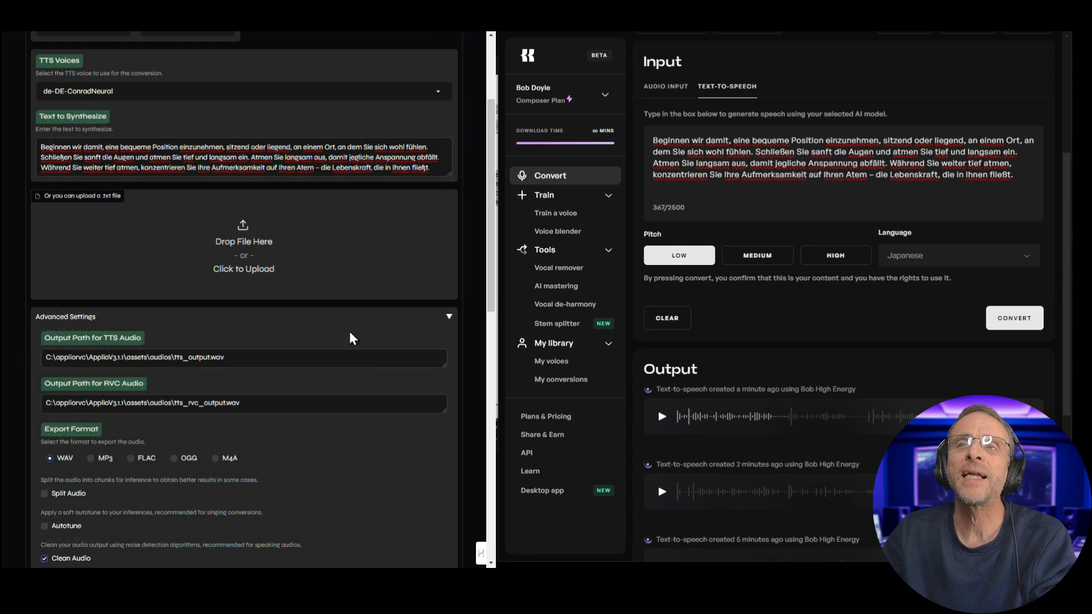
pyautogui.scroll(-6, 319, 410)
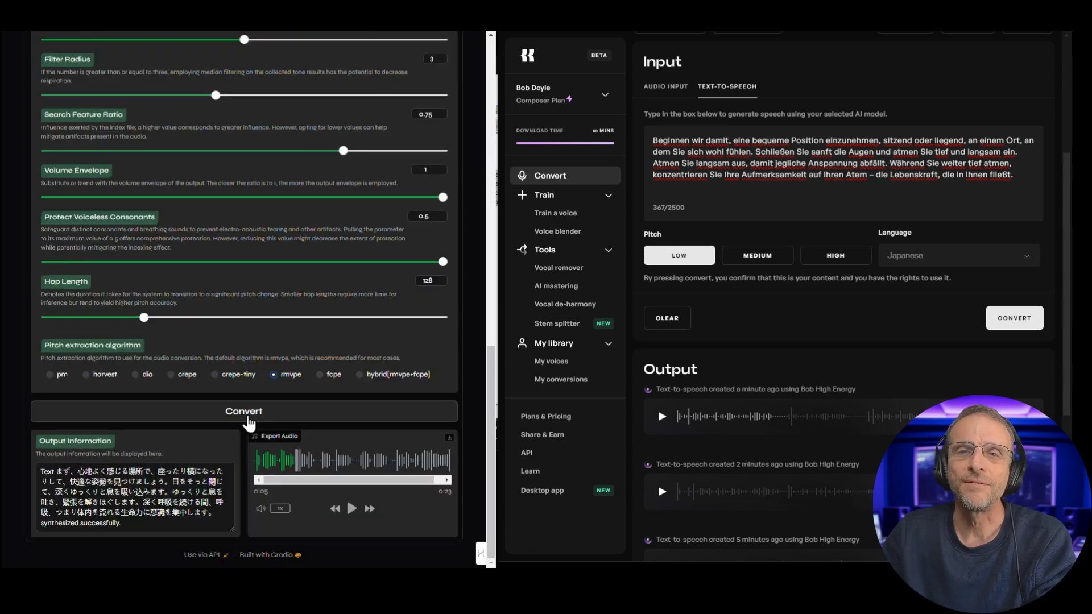
pyautogui.click(353, 489)
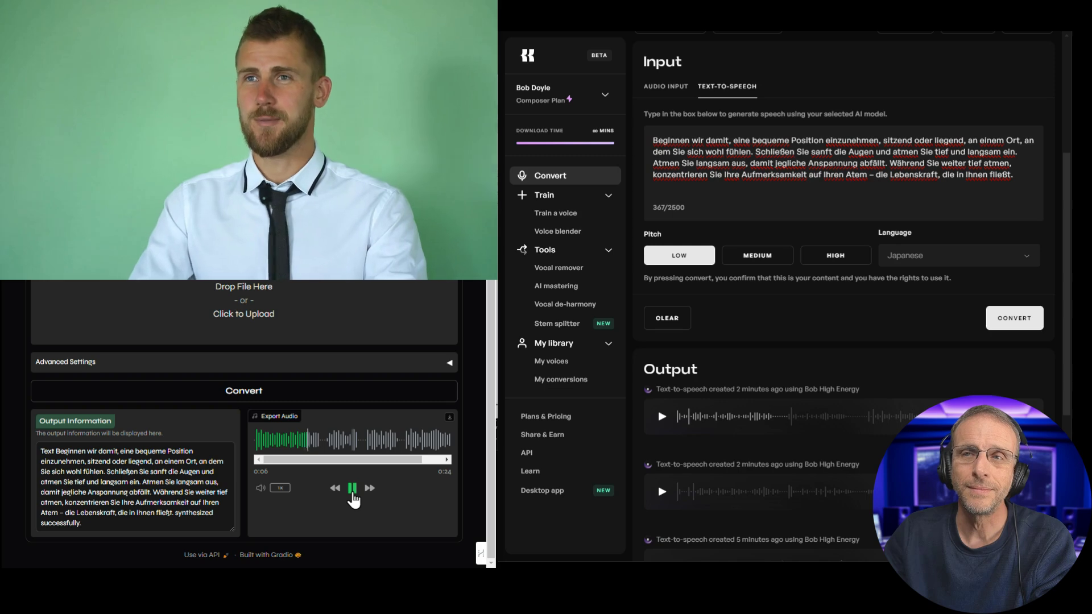
pyautogui.click(353, 500)
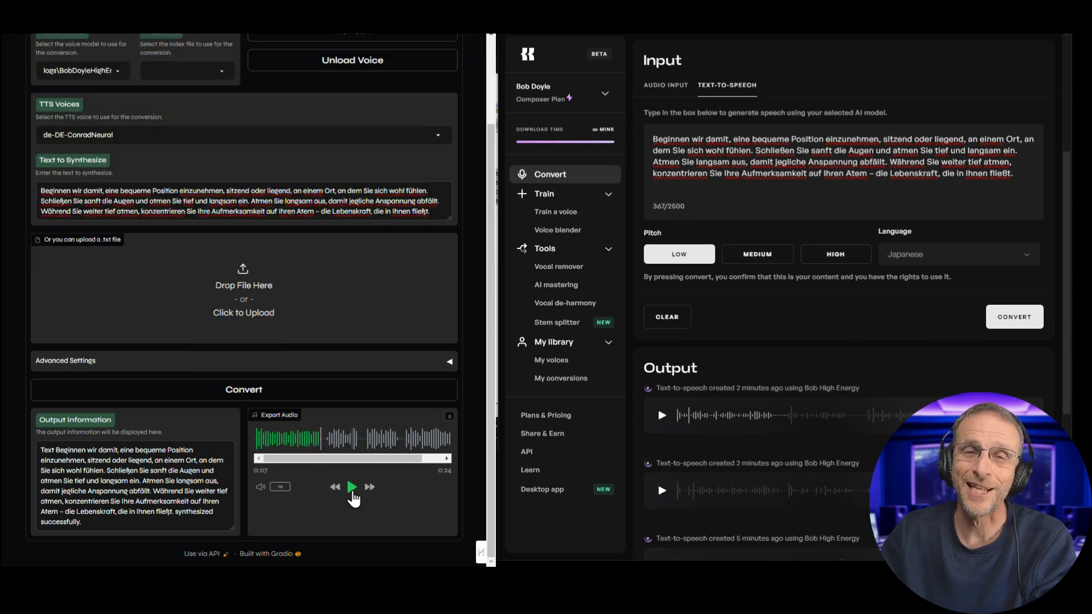
# Convert the German text with the cloned voice in Kits and replay the newest output from the start
pyautogui.click(1014, 317)
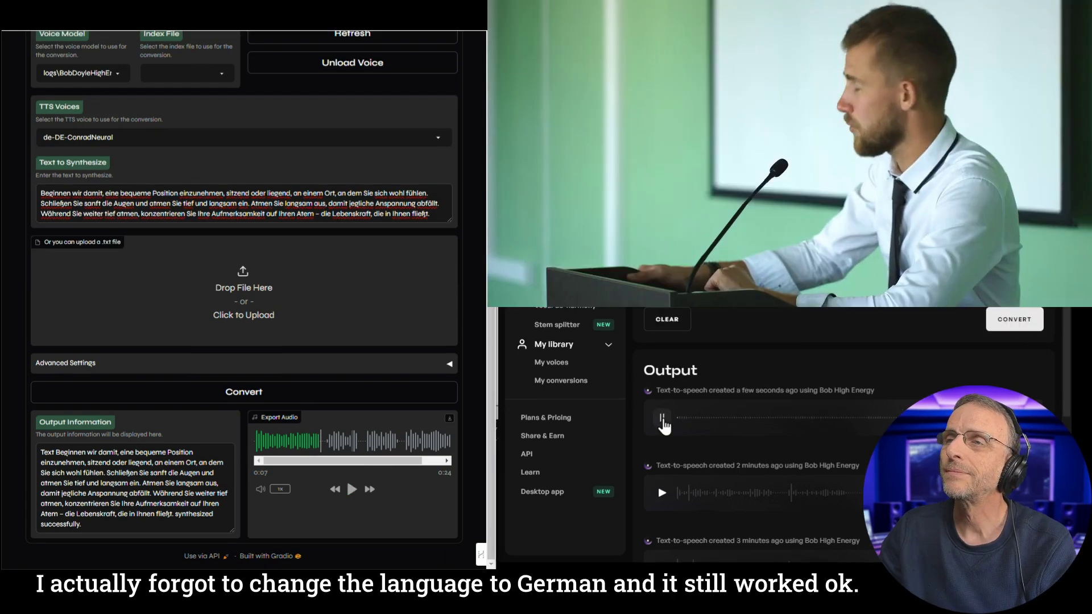
pyautogui.click(662, 417)
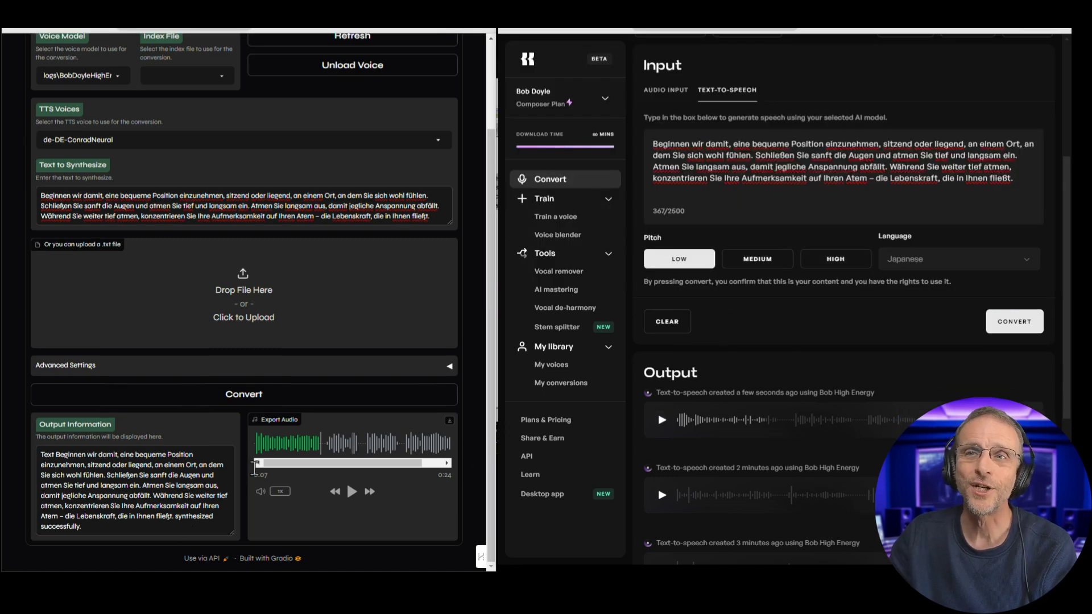
pyautogui.click(258, 442)
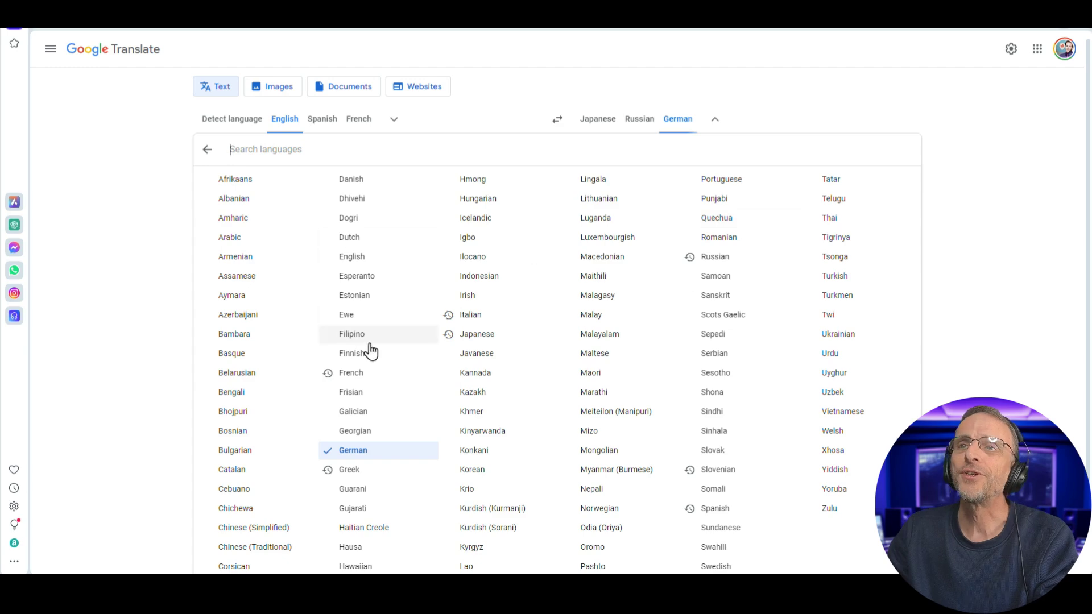
# Translate the first paragraph to French and paste it into Applio and Kits, replacing the German text
pyautogui.click(366, 371)
pyautogui.moveTo(774, 227); pyautogui.dragTo(566, 142)
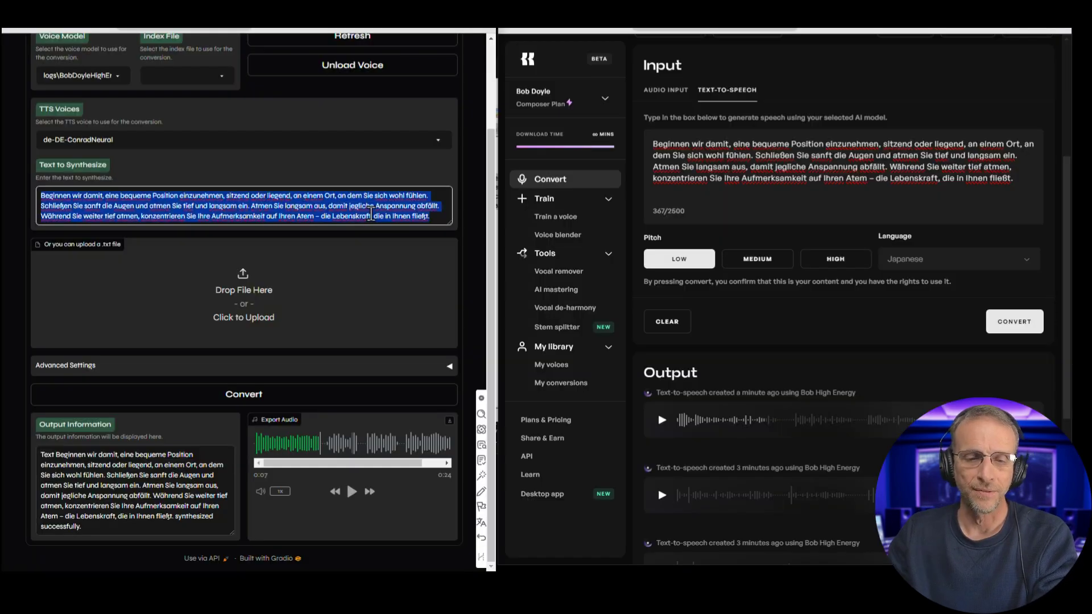
pyautogui.write("Commençons par trouver une position confortable, assise ou allongée, dans un endroit où vous vous sentez à l'aise. Fermez doucement les yeux et inspirez profondément et lentement. Expirez lentement, permettant à toute tension de se dissiper. Pendant que vous continuez à respirer profondément, concentrez votre attention sur votre respiration, la force vitale qui circule en vous.")
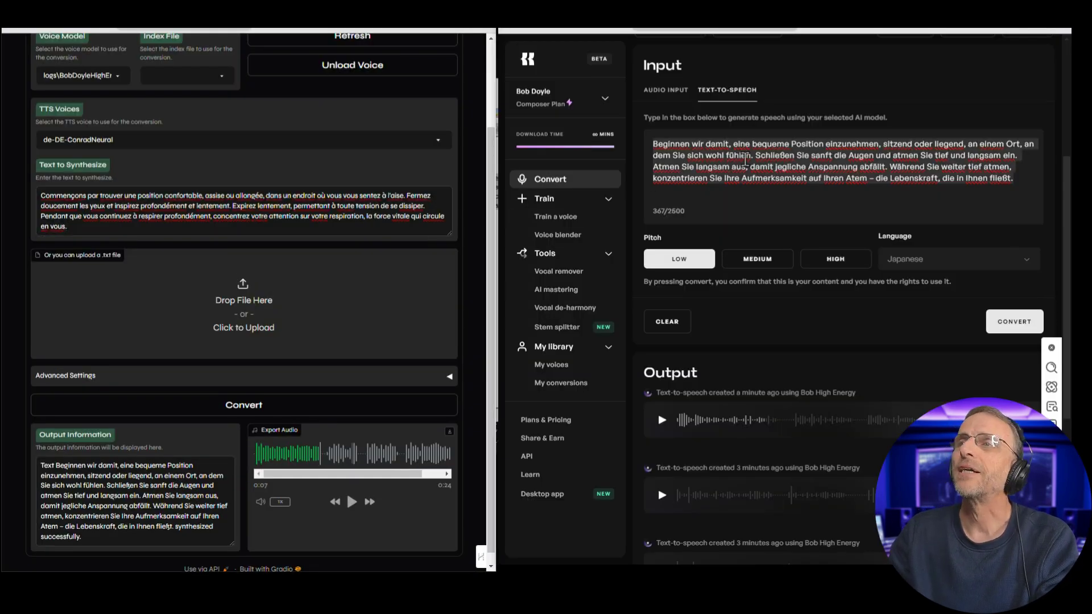
pyautogui.hotkey('ctrl', 'a')
pyautogui.write("Commençons par trouver une position confortable, assise ou allongée, dans un endroit où vous vous sentez à l'aise. Fermez doucement les yeux et inspirez profondément et lentement. Expirez lentement, permettant à toute tension de se dissiper. Pendant que vous continuez à respirer profondément, concentrez votre attention sur votre respiration, la force vitale qui circule en vous.")
# Synthesize the French paragraph with the fr-FR-HenriNeural voice and play the result
pyautogui.click(113, 139)
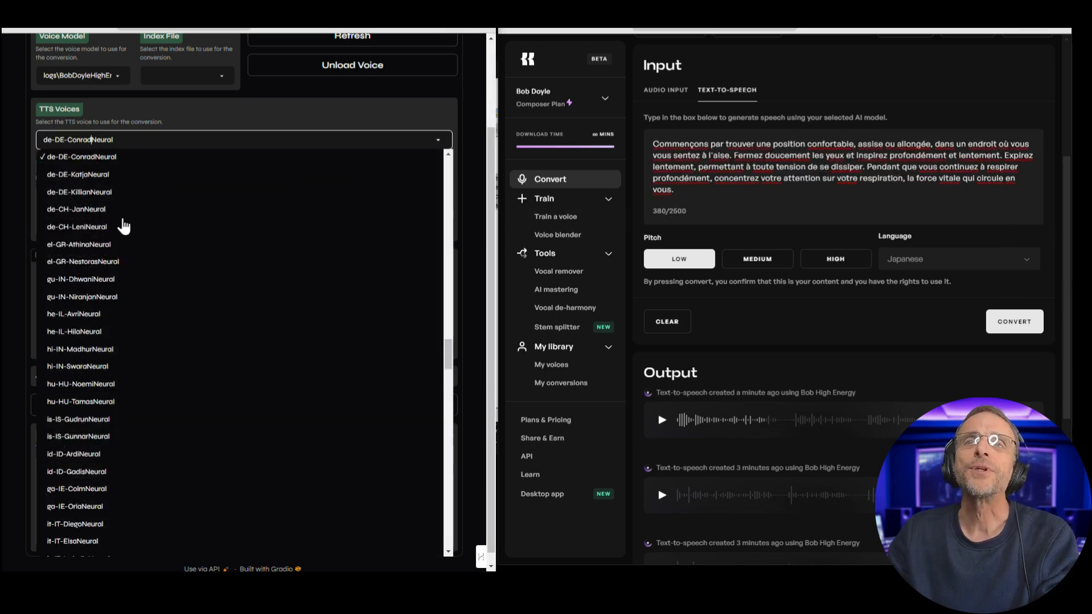
pyautogui.scroll(-15, 108, 273)
pyautogui.click(85, 275)
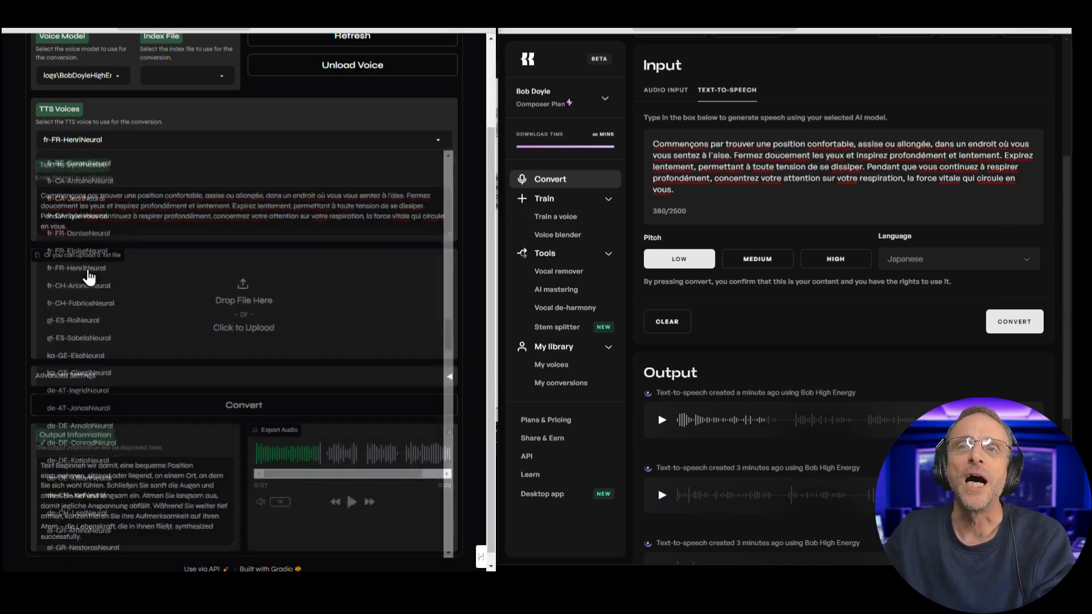
pyautogui.click(251, 407)
pyautogui.click(352, 502)
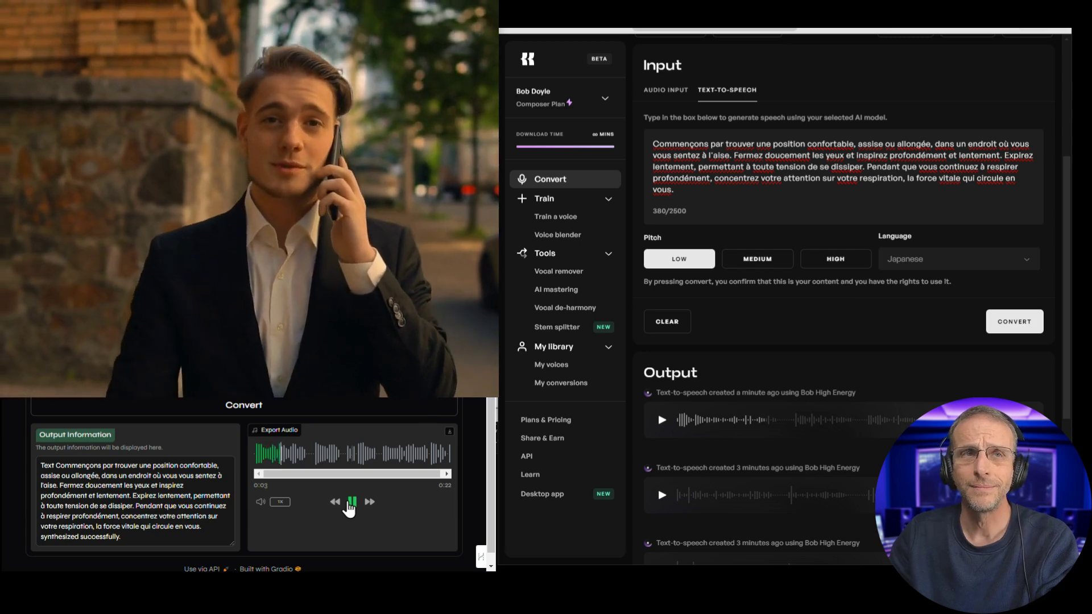
# Pause Applio's French preview and start Kits converting the French paragraph with the cloned voice
pyautogui.click(352, 502)
pyautogui.click(1018, 325)
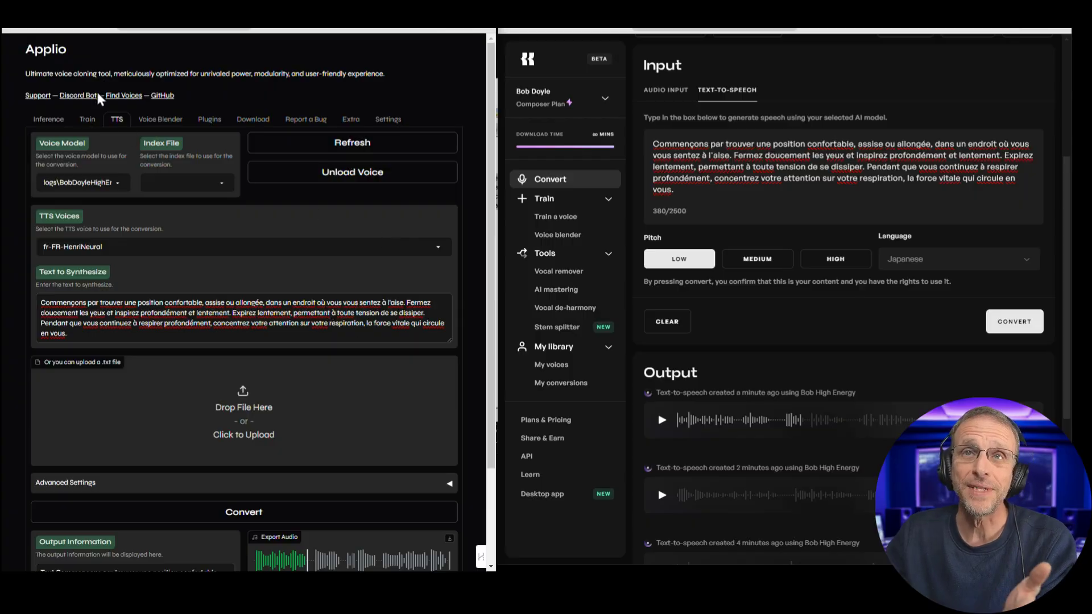
# Leave Applio's text-to-speech section and dismiss Kits' Upload new model form
pyautogui.click(88, 120)
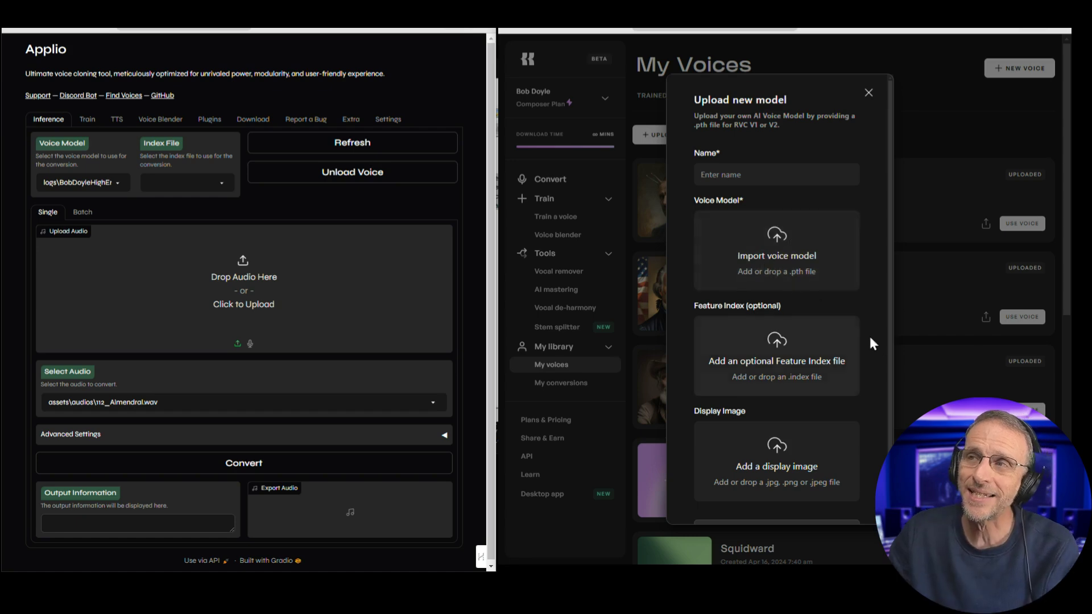
pyautogui.click(923, 312)
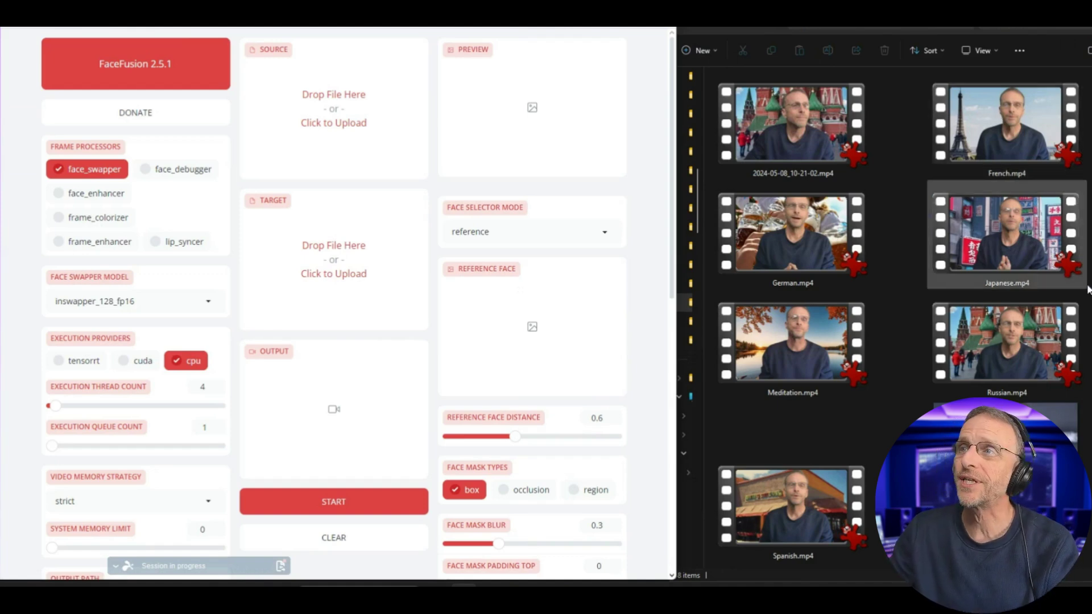
# Load French.mp4 as target and the portrait as source, preview frame 55, and enable face_enhancer
pyautogui.moveTo(1008, 118); pyautogui.dragTo(330, 291)
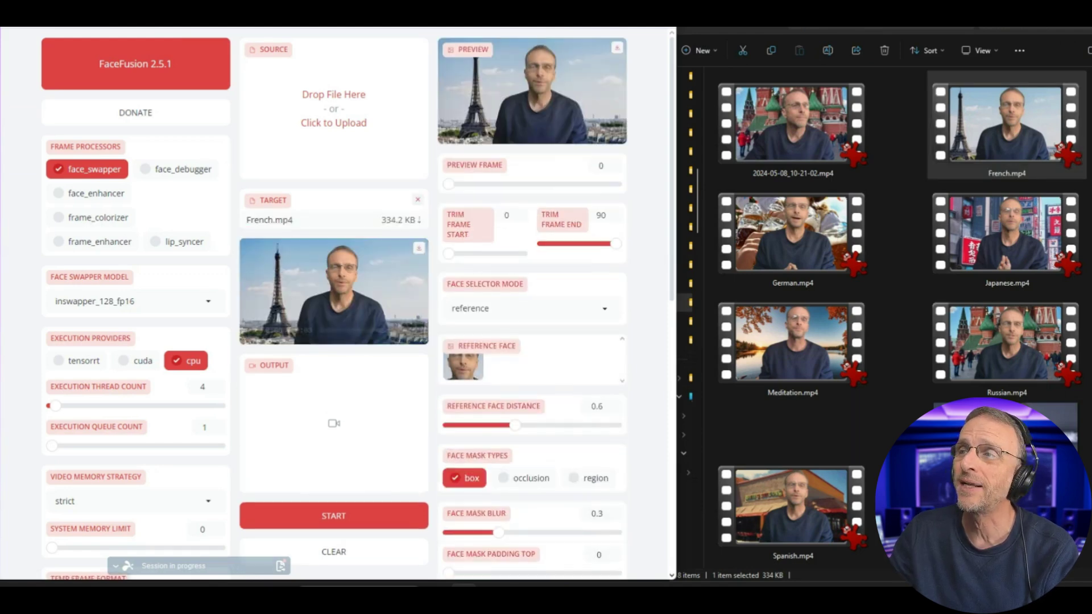
pyautogui.moveTo(670, 352); pyautogui.dragTo(334, 153)
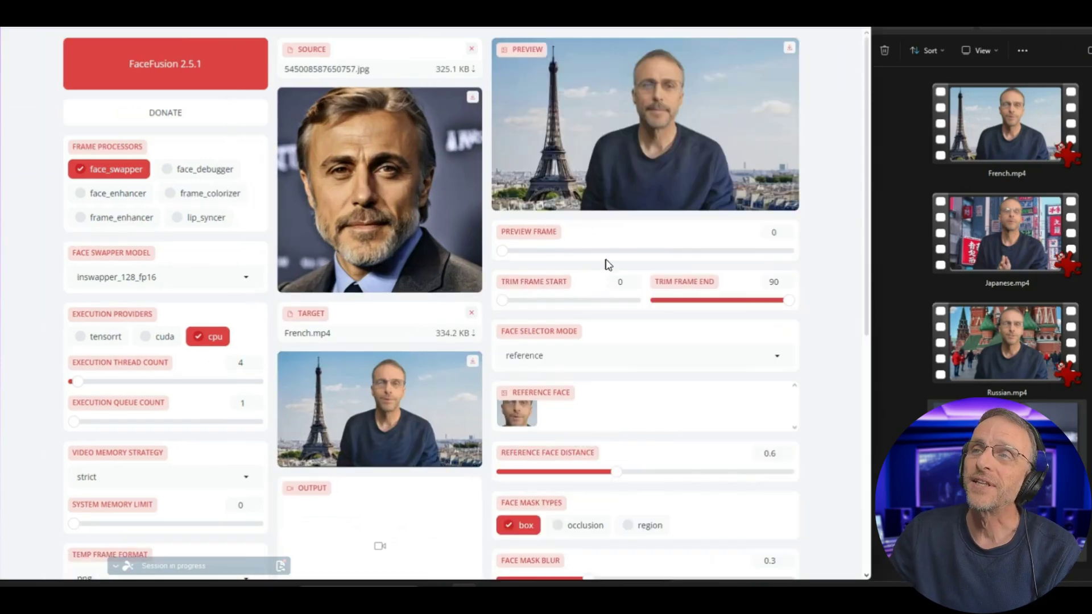
pyautogui.moveTo(605, 251); pyautogui.dragTo(677, 251)
pyautogui.click(108, 196)
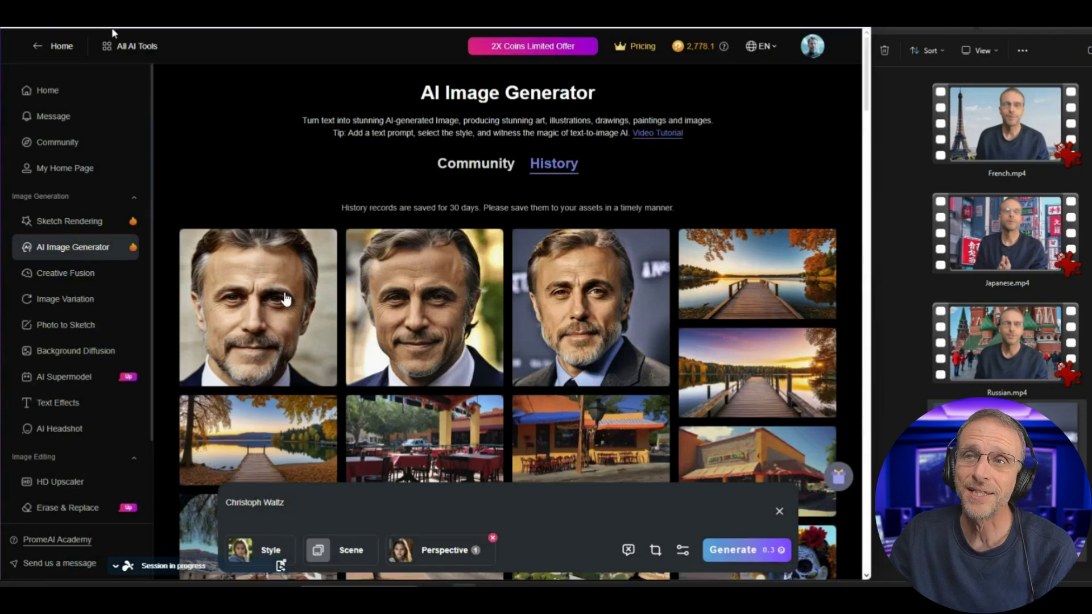
pyautogui.moveTo(309, 313)
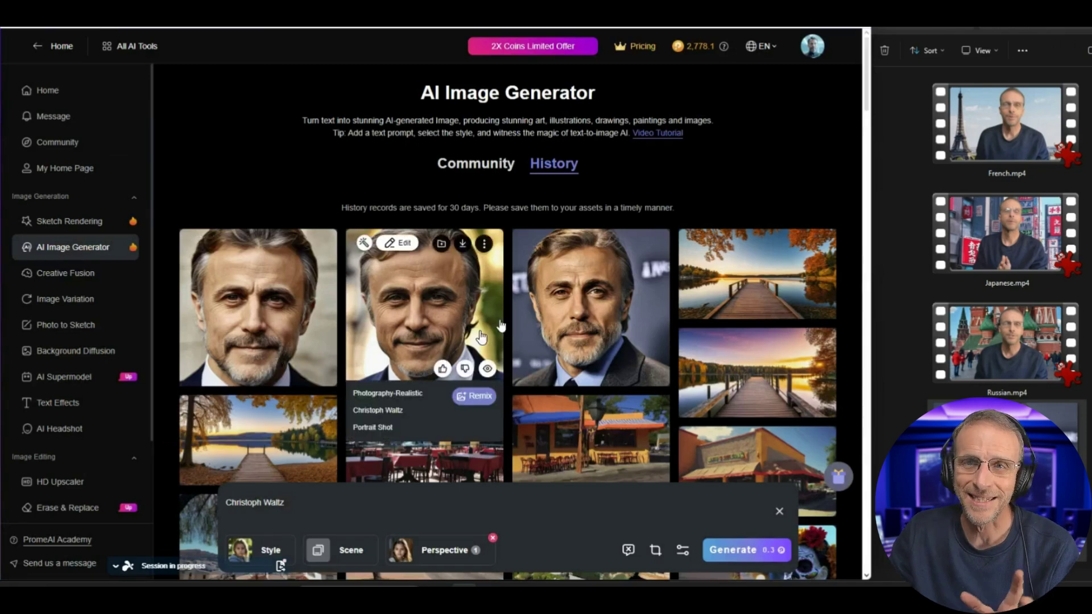
pyautogui.moveTo(603, 313)
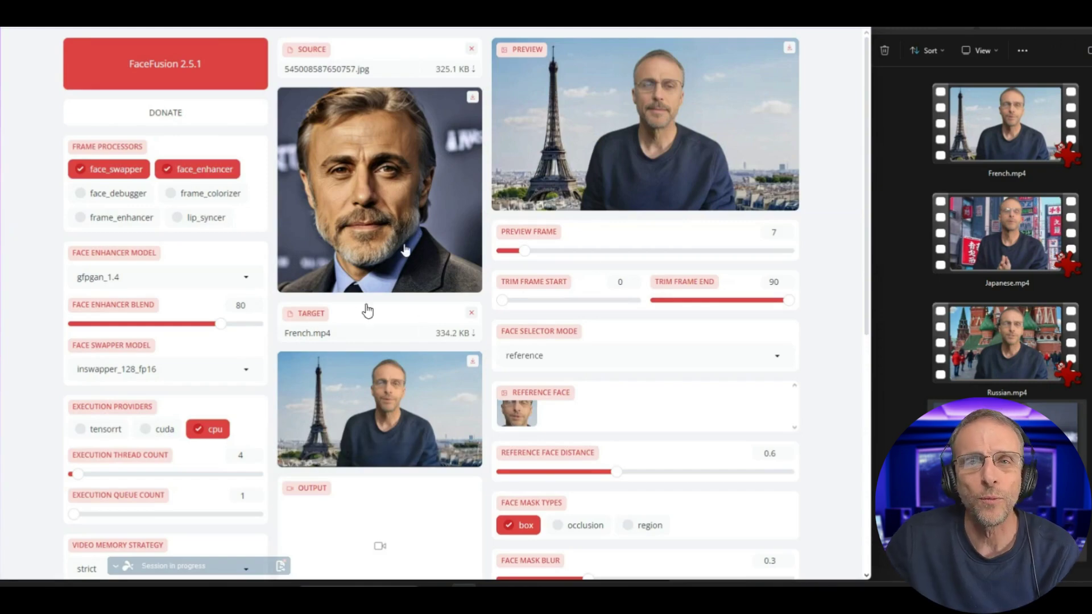
# Clear FaceFusion's source image, then play the latest Kits conversion and save it as a WAV in the video folder
pyautogui.click(471, 51)
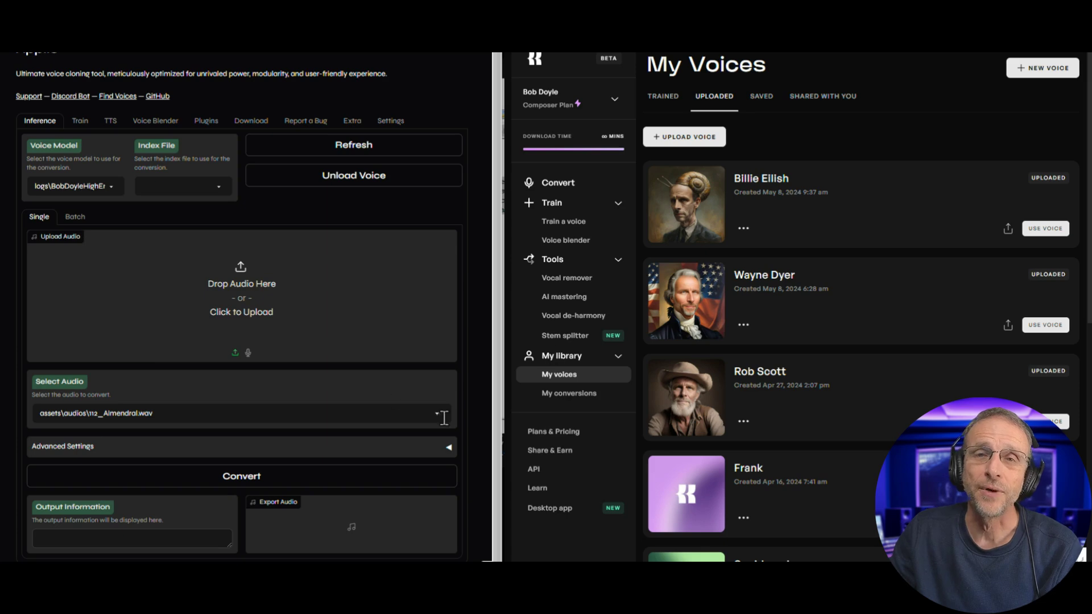
pyautogui.click(566, 393)
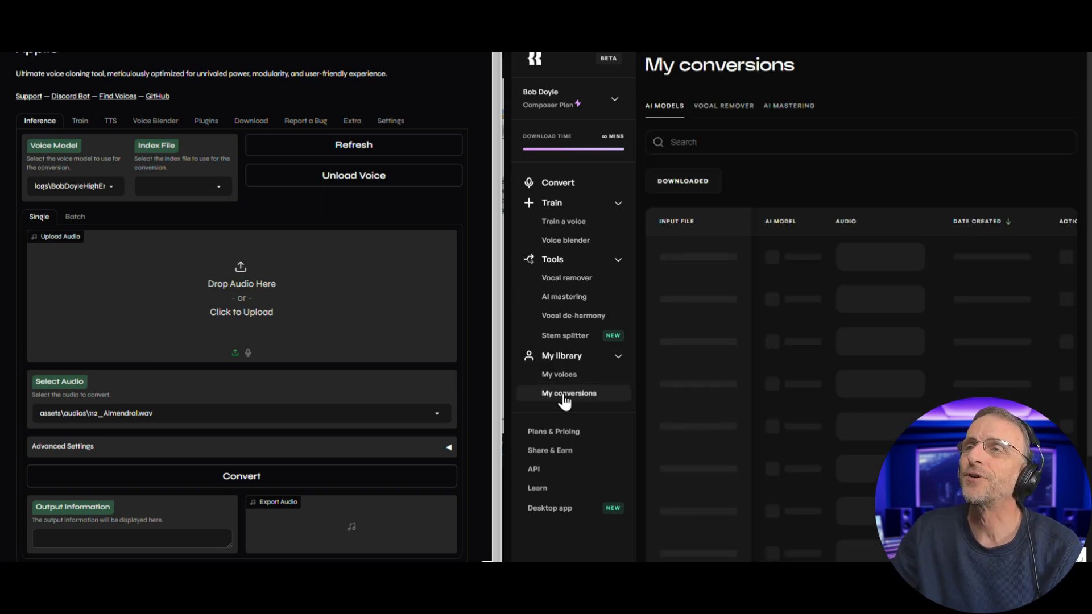
pyautogui.click(850, 257)
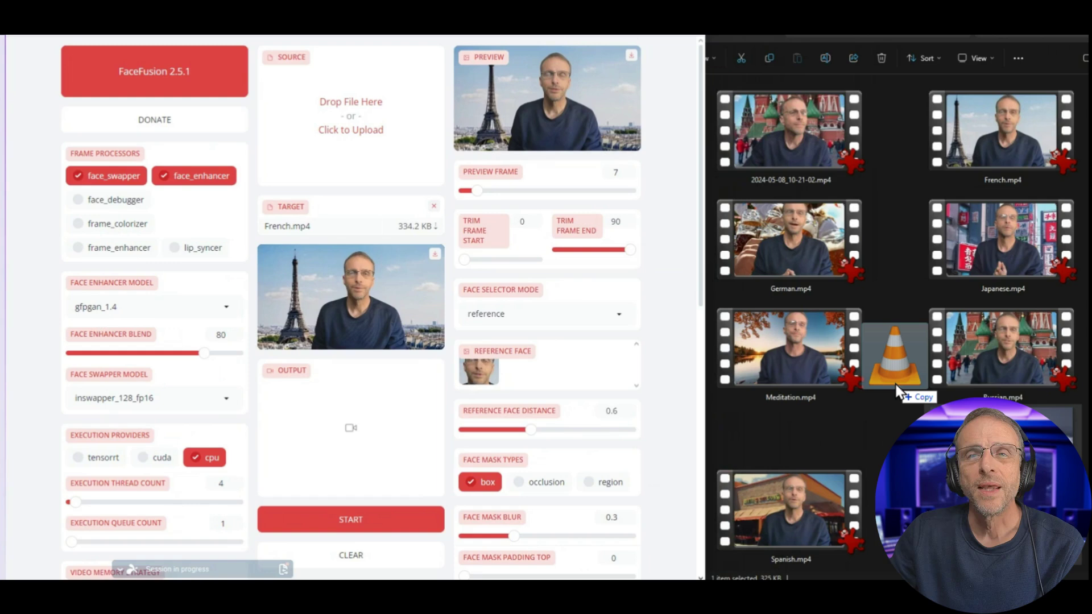
pyautogui.moveTo(897, 390); pyautogui.dragTo(896, 385)
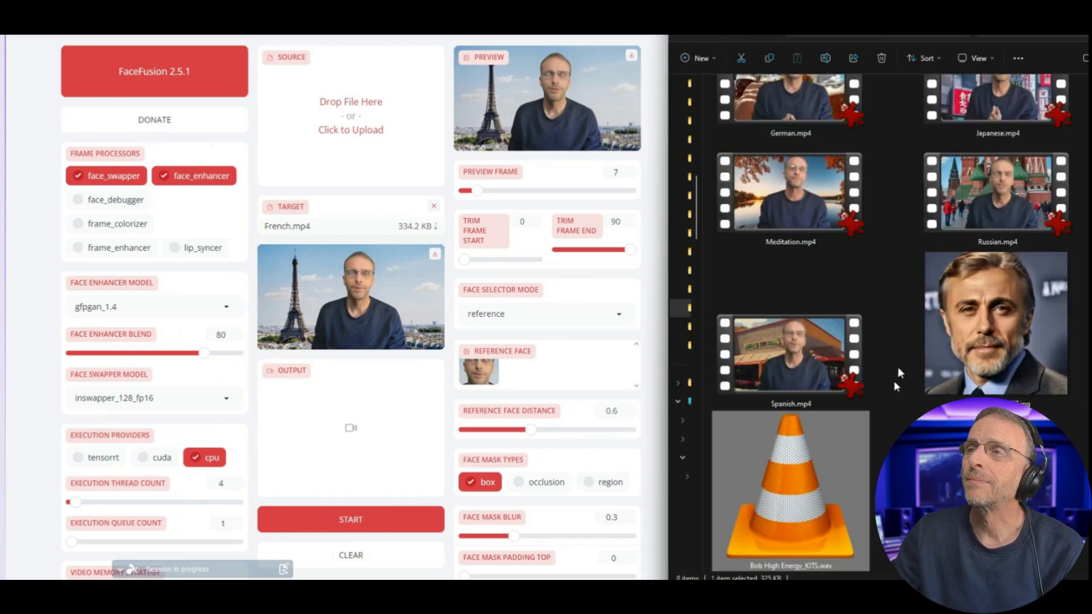
# Enable face_swapper, lip_syncer and face_enhancer together under Frame Processors
pyautogui.scroll(2, 893, 318)
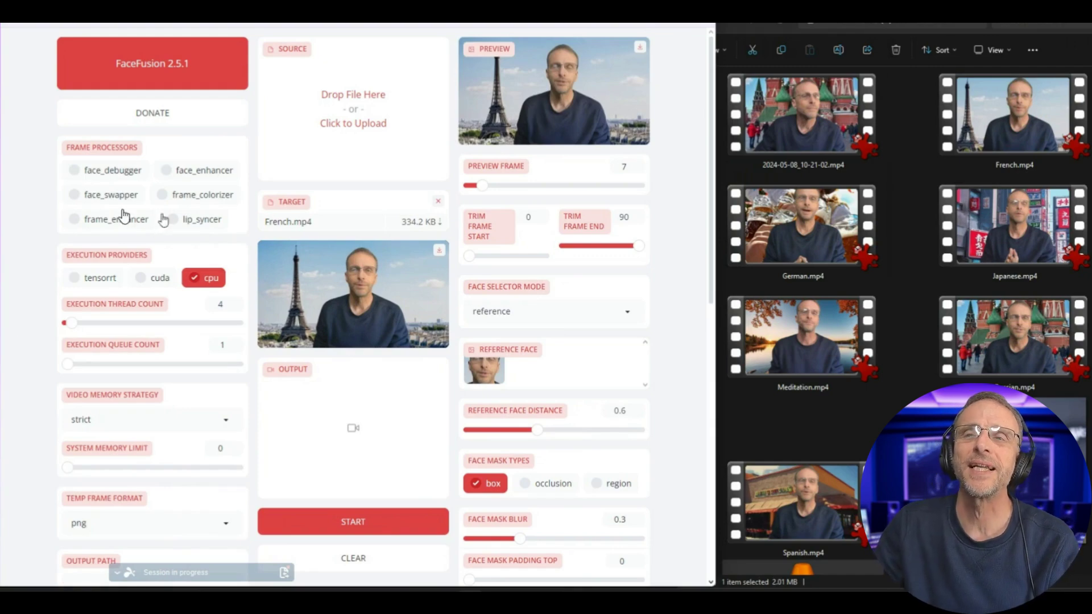
pyautogui.click(75, 195)
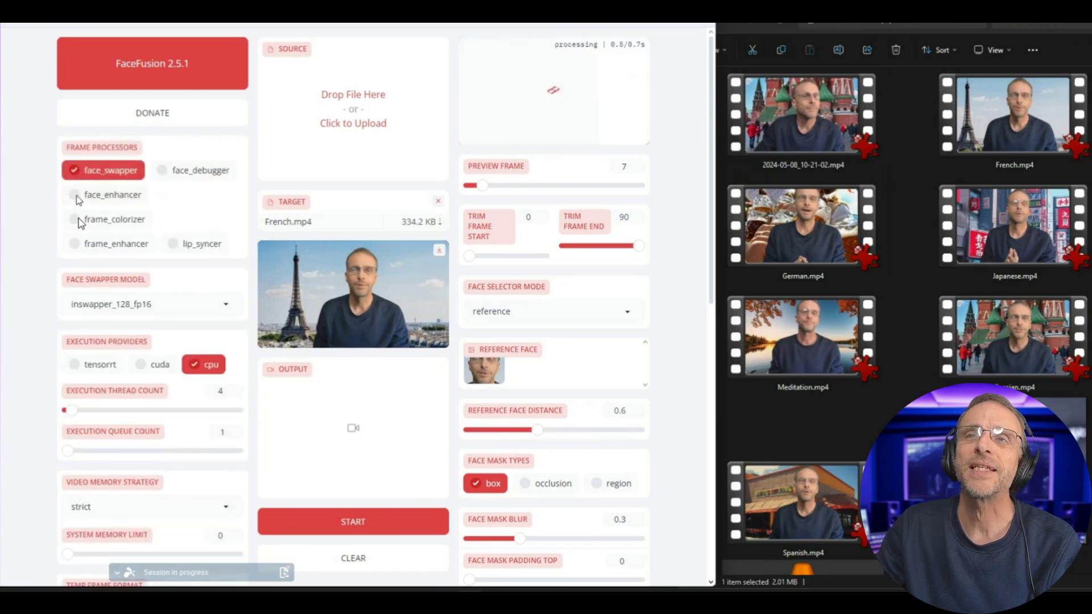
pyautogui.click(175, 243)
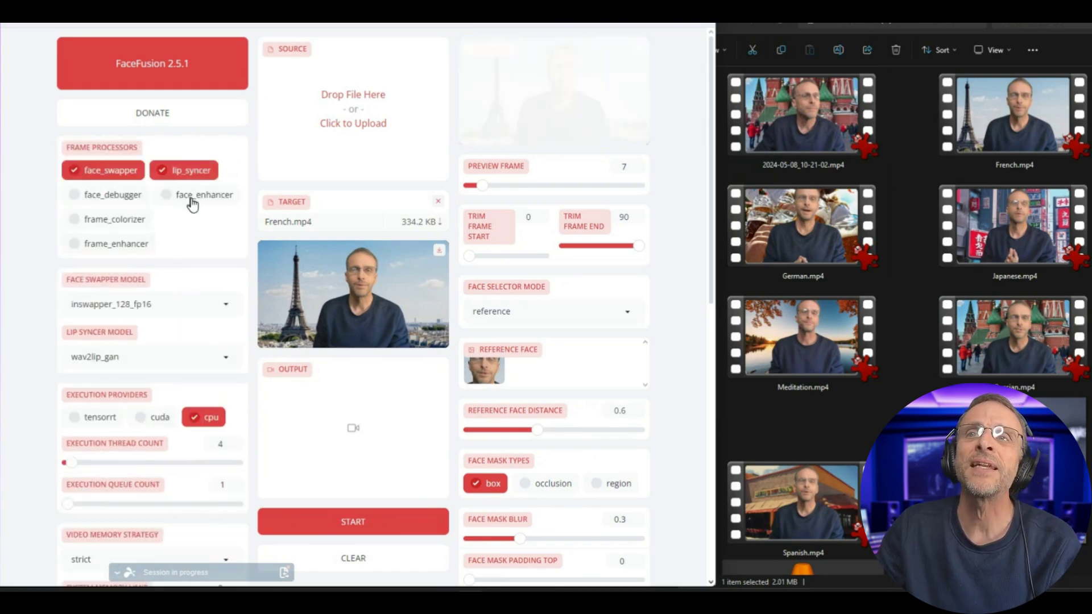
pyautogui.click(168, 197)
pyautogui.scroll(-3, 784, 500)
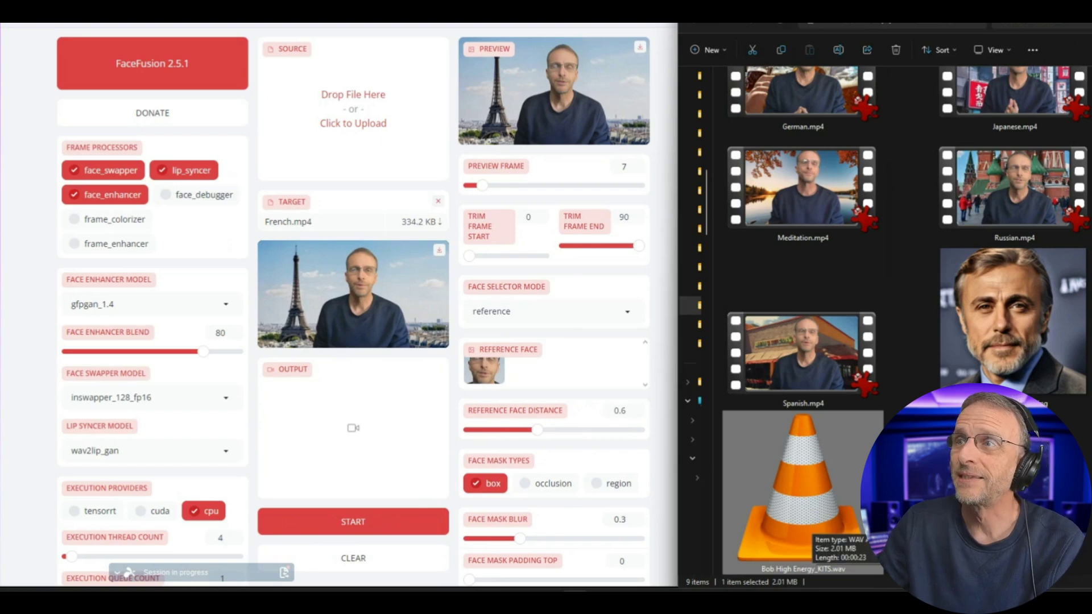
# Replace French.mp4 with Meditation.mp4 as the target video and play its preview
pyautogui.click(438, 201)
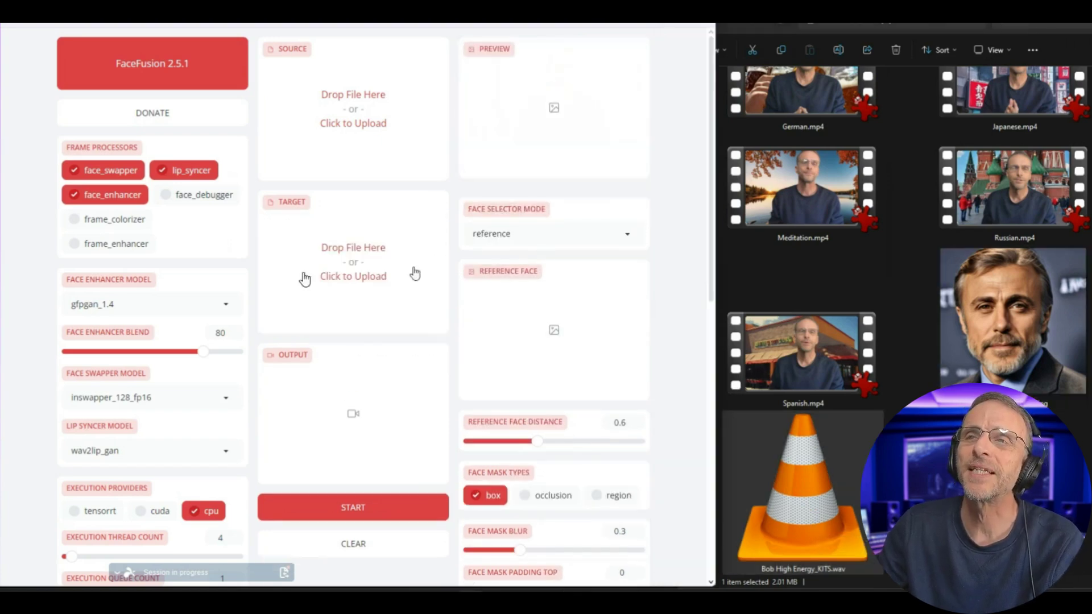
pyautogui.moveTo(823, 183); pyautogui.dragTo(341, 283)
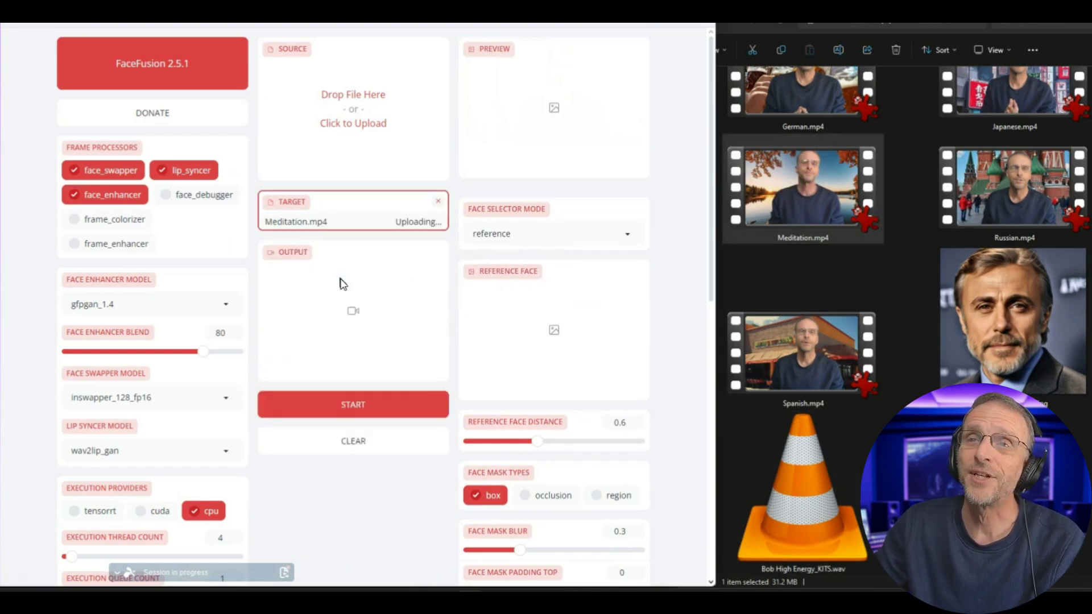
pyautogui.click(273, 339)
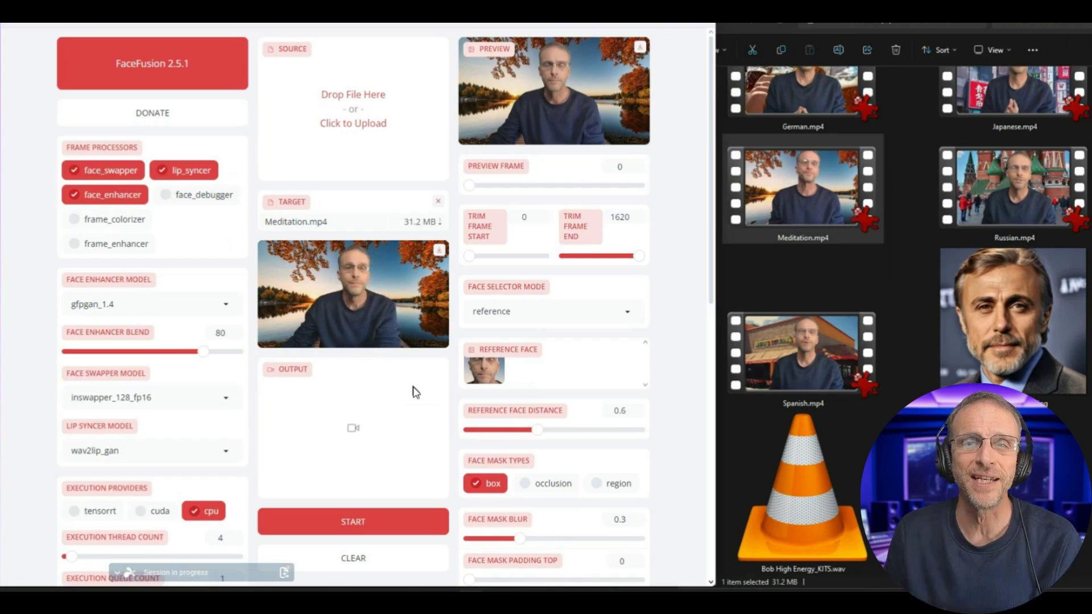
# Drag the KITS voice WAV and the portrait image together onto the SOURCE area
pyautogui.moveTo(394, 310)
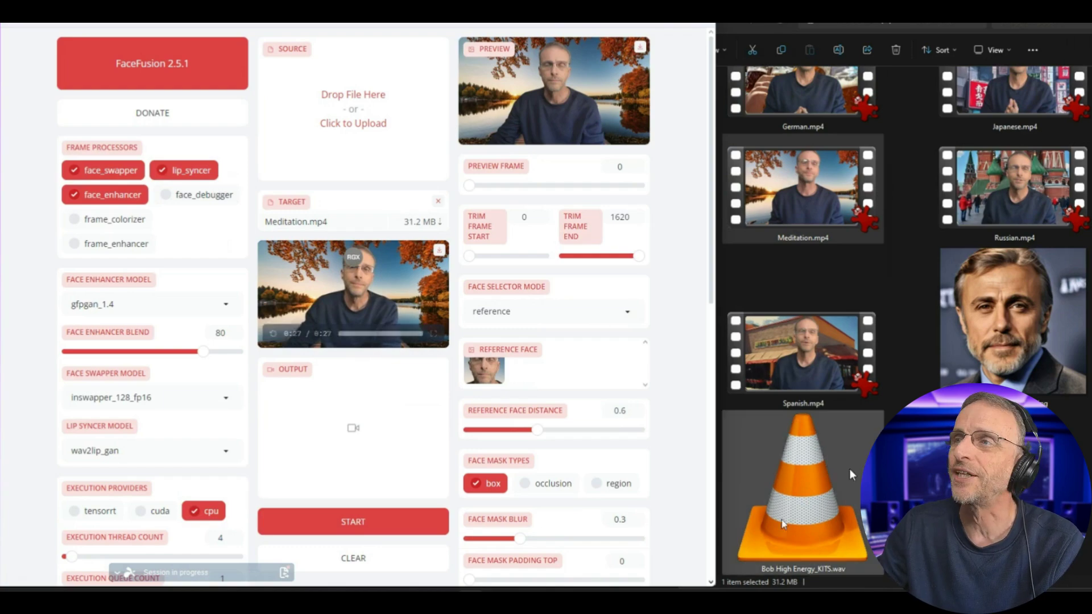
pyautogui.click(810, 523)
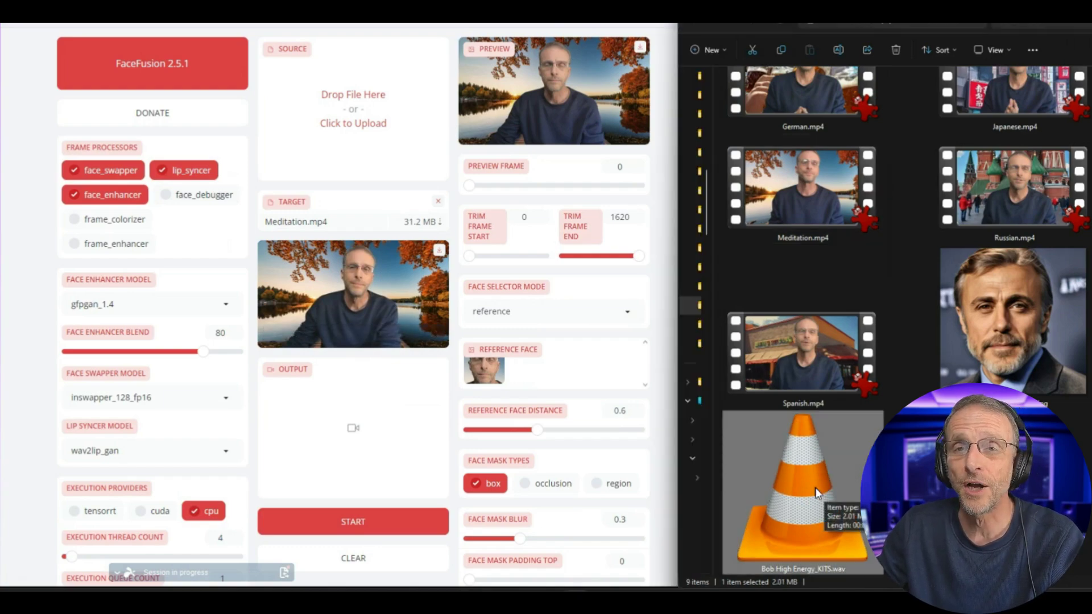
pyautogui.keyDown('ctrl'); pyautogui.click(992, 346); pyautogui.keyUp('ctrl')
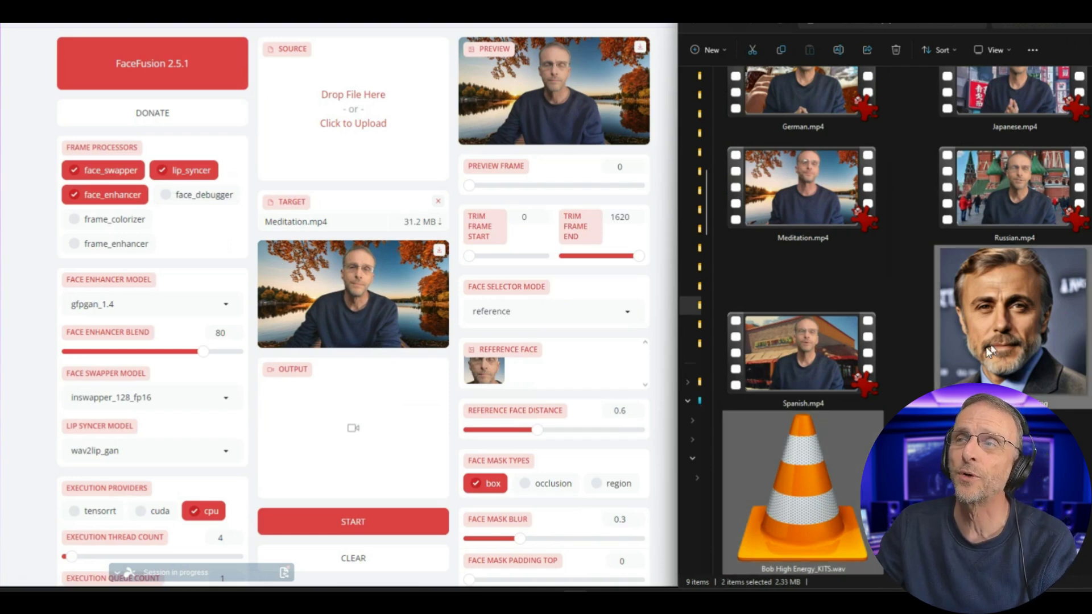
pyautogui.moveTo(992, 346); pyautogui.dragTo(359, 118)
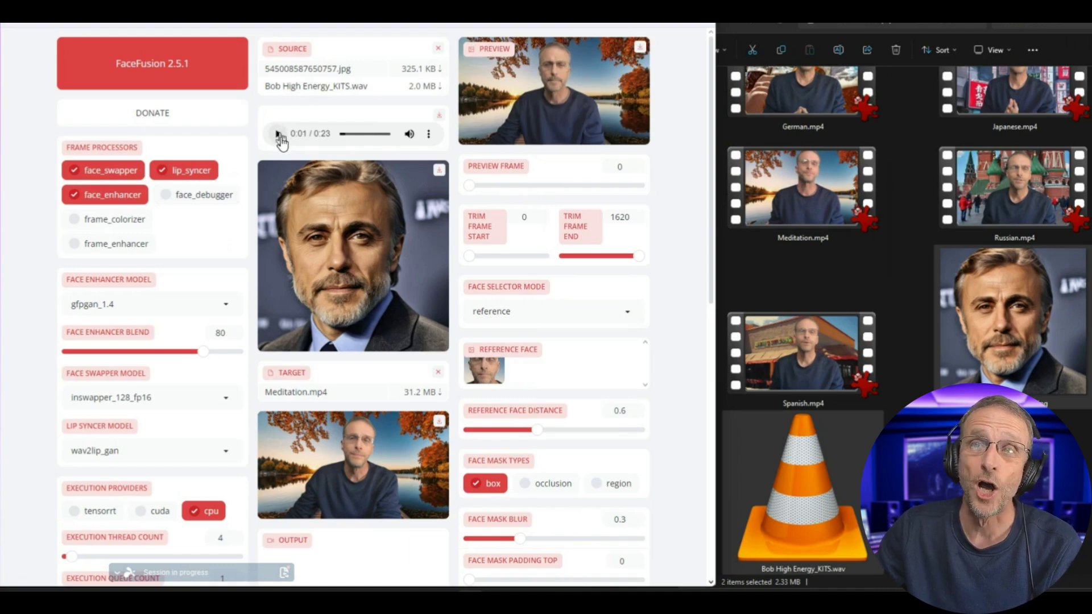
# Start generating the output video, then stop the slow-running job
pyautogui.scroll(-7, 428, 438)
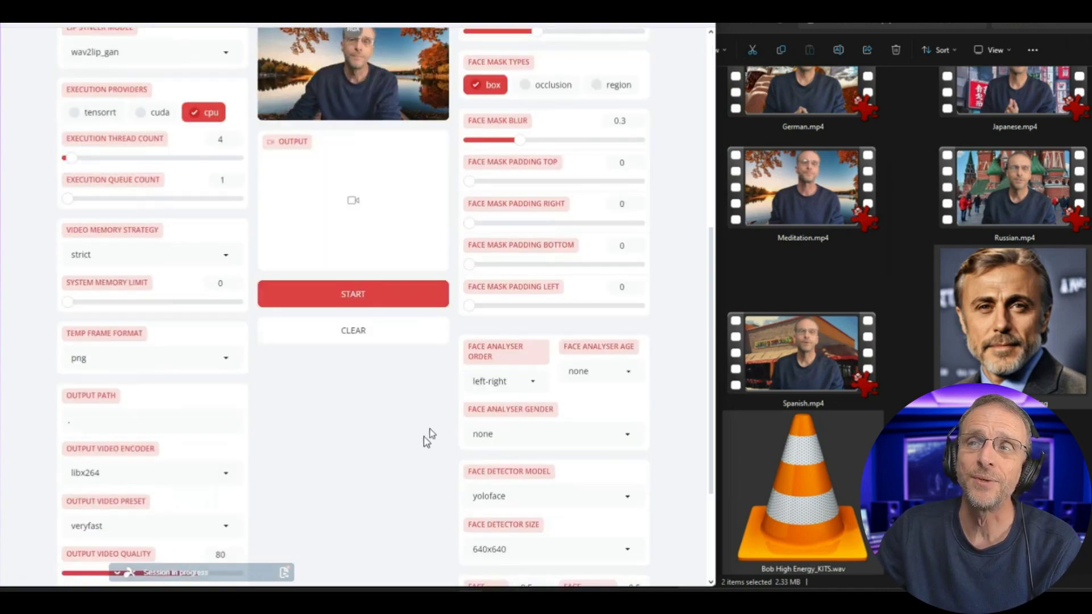
pyautogui.click(364, 305)
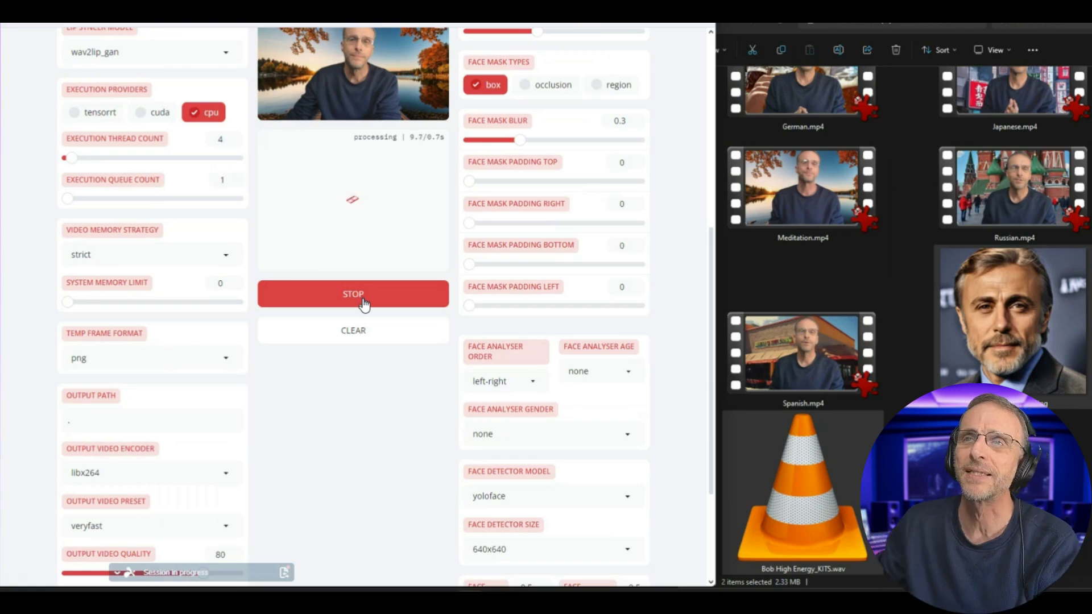
pyautogui.click(364, 303)
# Enable cuda execution with a thread count of 40 and restart processing
pyautogui.scroll(6, 318, 370)
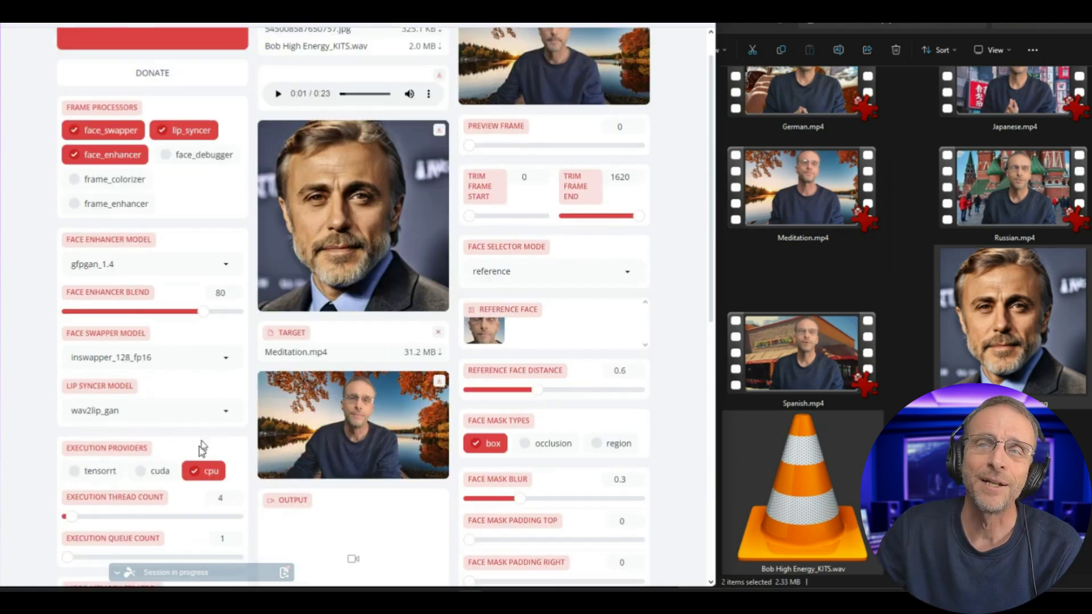
pyautogui.click(149, 472)
pyautogui.scroll(-4, 190, 429)
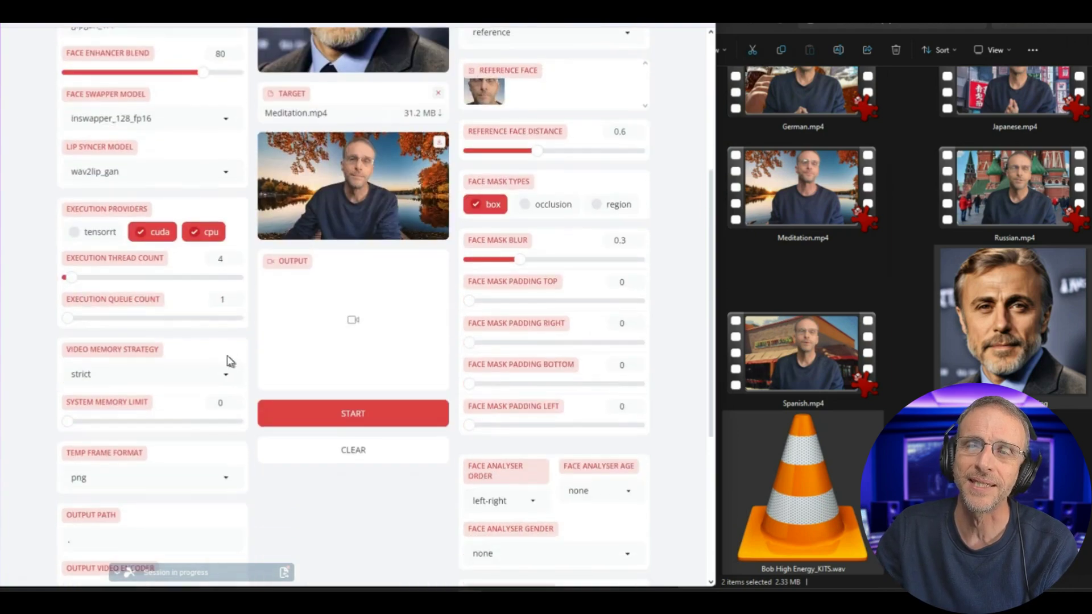
pyautogui.moveTo(130, 277)
pyautogui.mouseDown()
pyautogui.moveTo(139, 279)
pyautogui.moveTo(126, 289)
pyautogui.mouseUp()
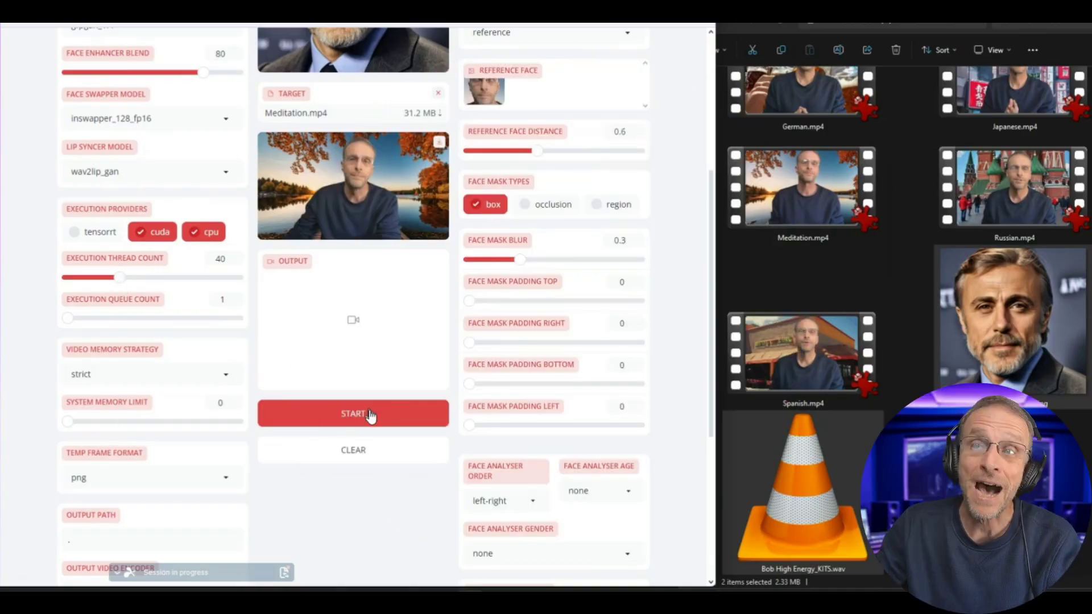
pyautogui.click(371, 416)
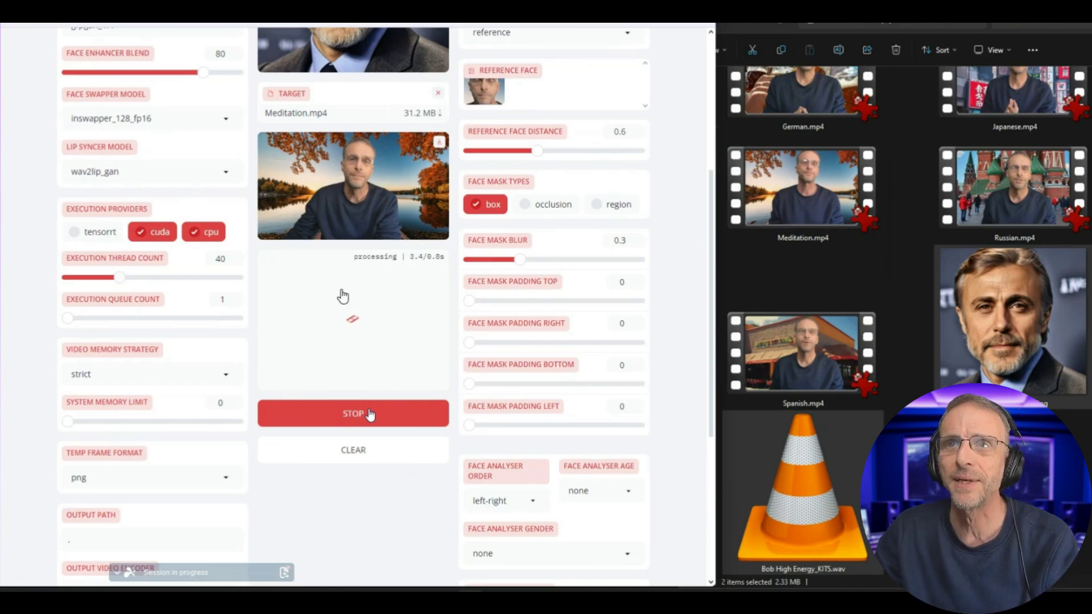
# Wait for the Meditation.mp4 job to finish while watching the Pinokio terminal processing logs
pyautogui.scroll(4, 408, 125)
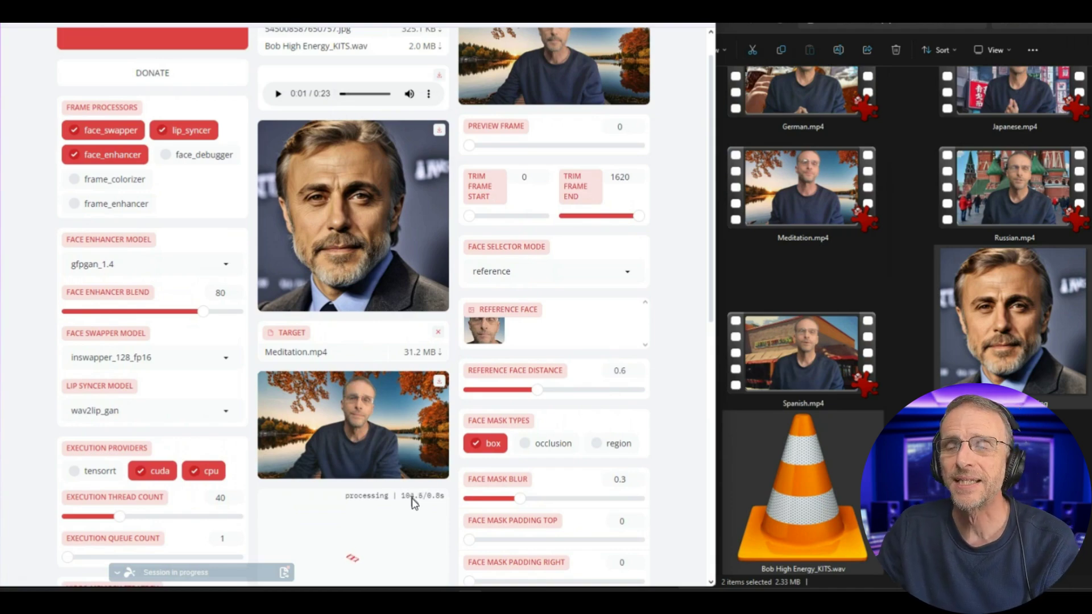
pyautogui.scroll(-9, 230, 471)
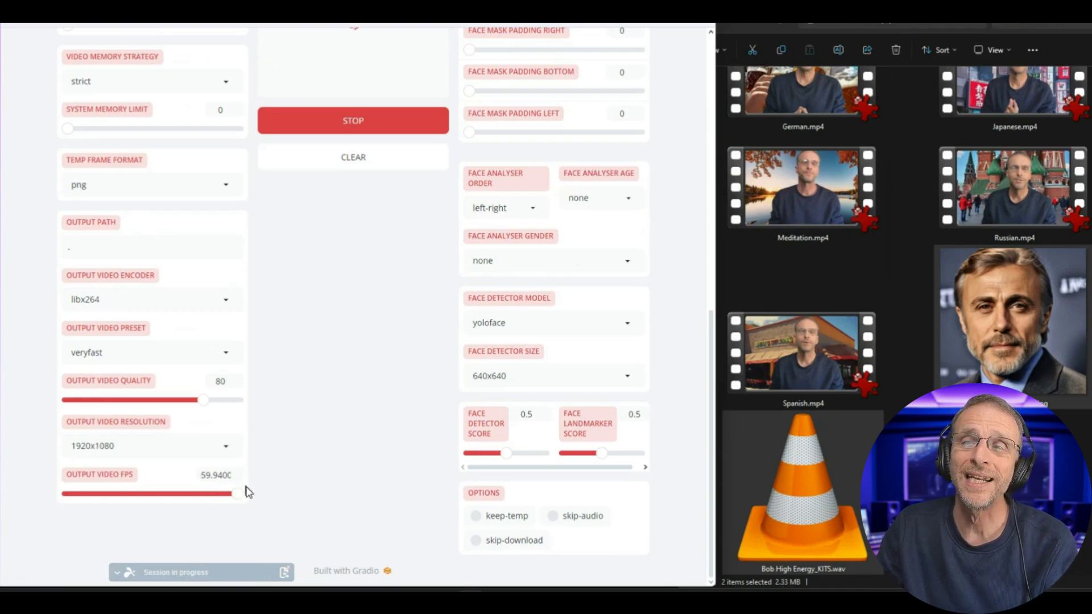
pyautogui.scroll(6, 364, 482)
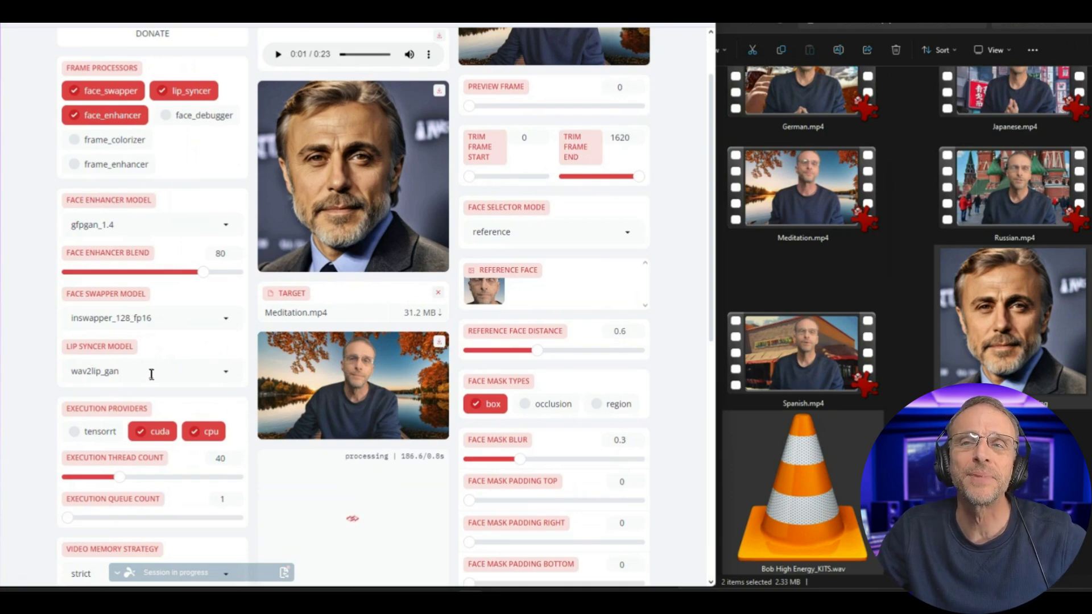
pyautogui.scroll(-9, 682, 232)
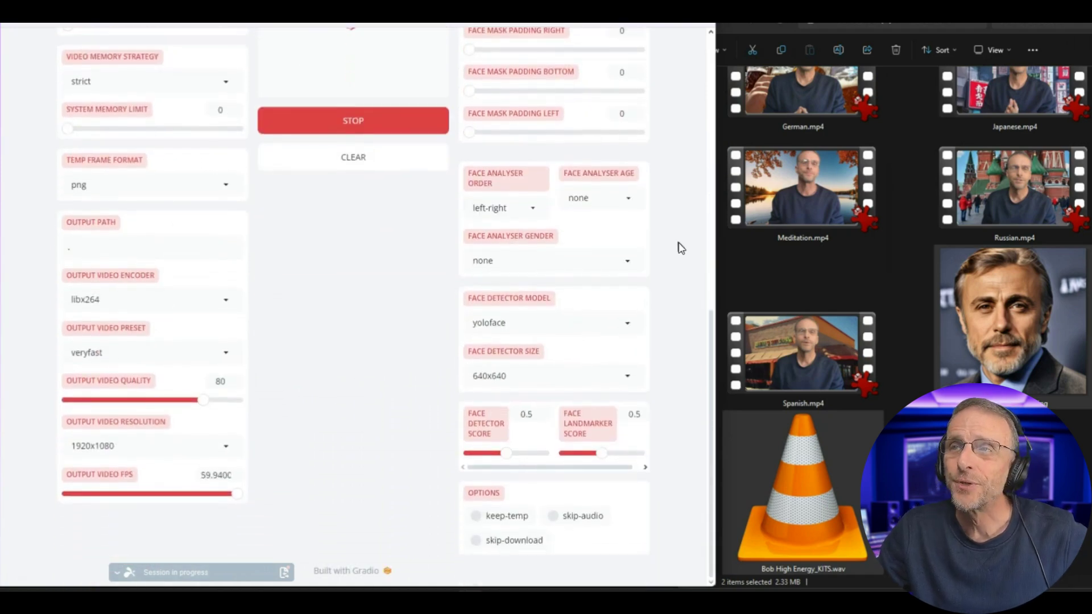
pyautogui.scroll(10, 681, 248)
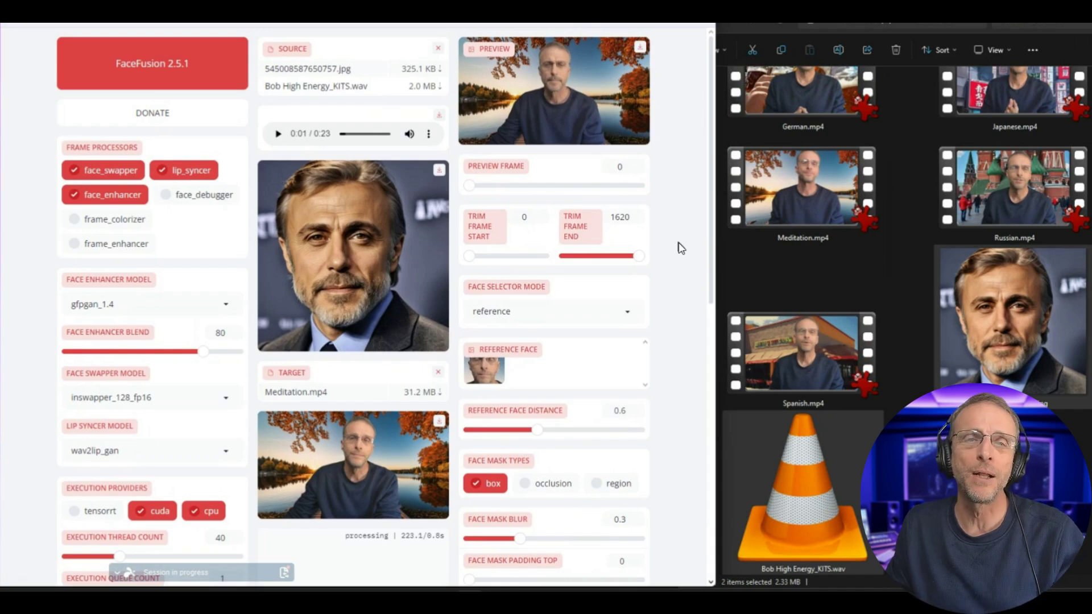
pyautogui.scroll(-2, 428, 476)
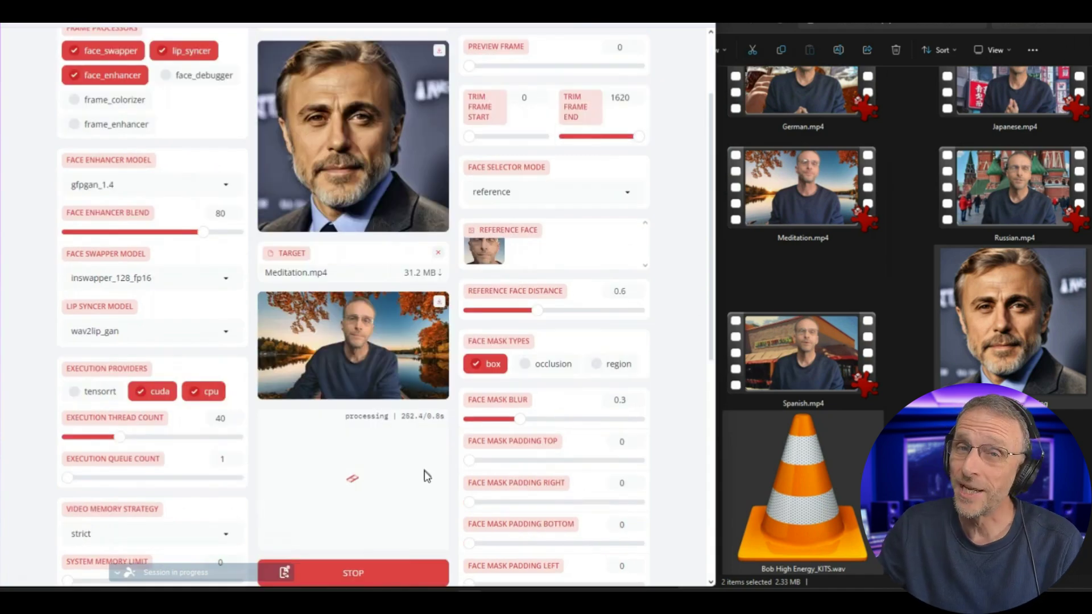
pyautogui.click(548, 594)
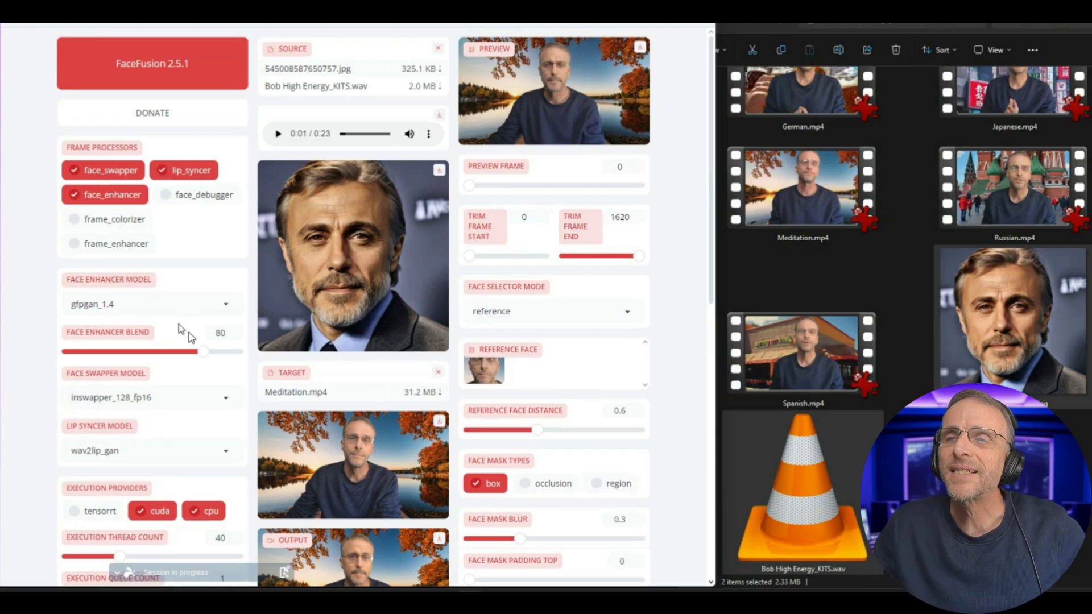
# Toggle the face_swapper, lip_syncer and face_enhancer processors off and back on
pyautogui.scroll(-4, 178, 329)
pyautogui.scroll(4, 281, 344)
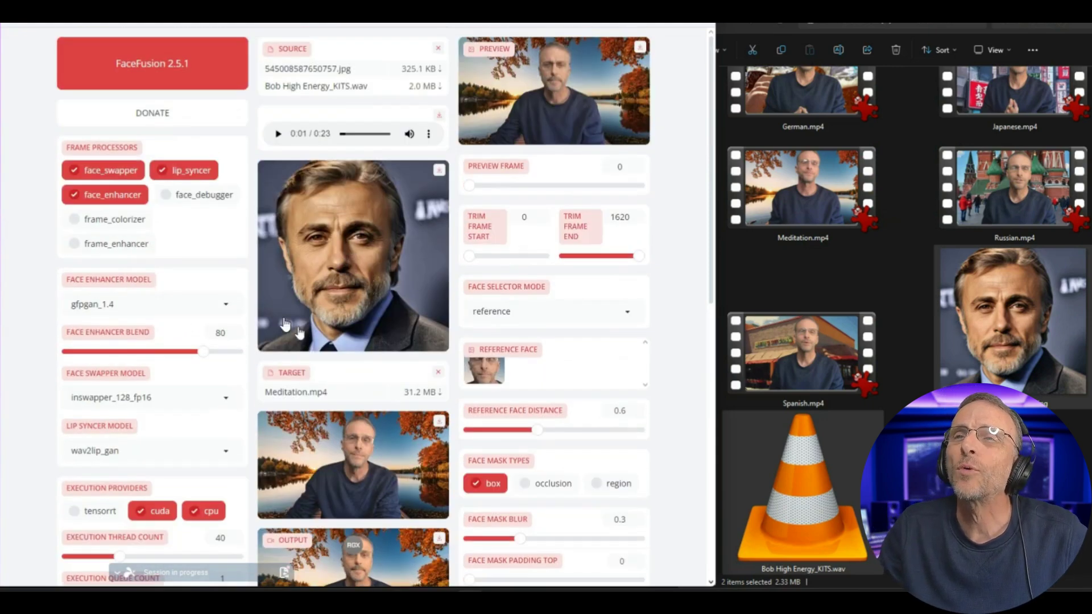
pyautogui.scroll(-1, 242, 270)
pyautogui.scroll(1, 238, 356)
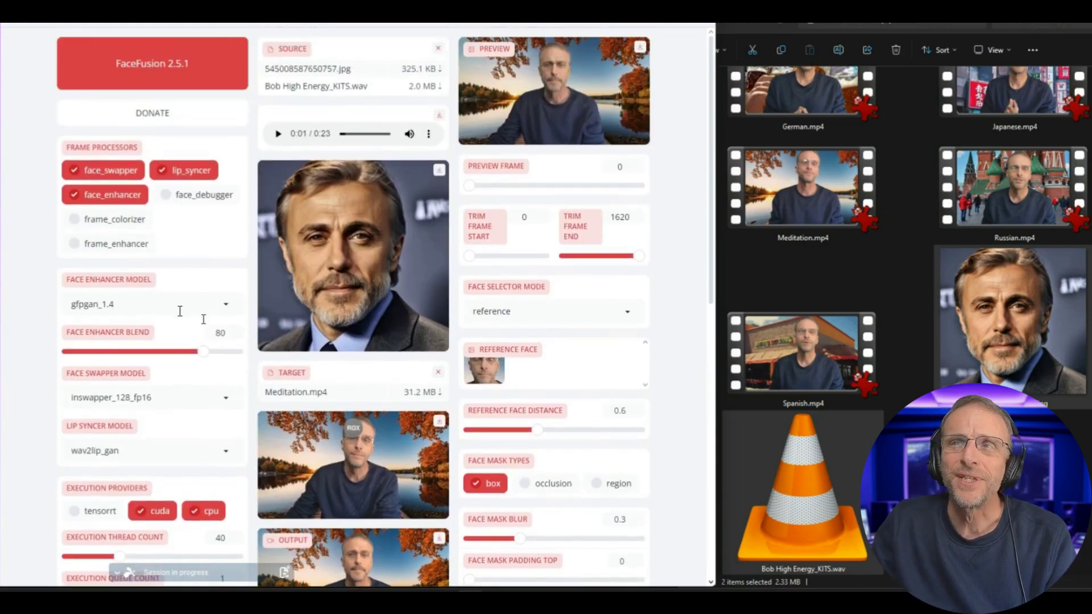
pyautogui.click(157, 173)
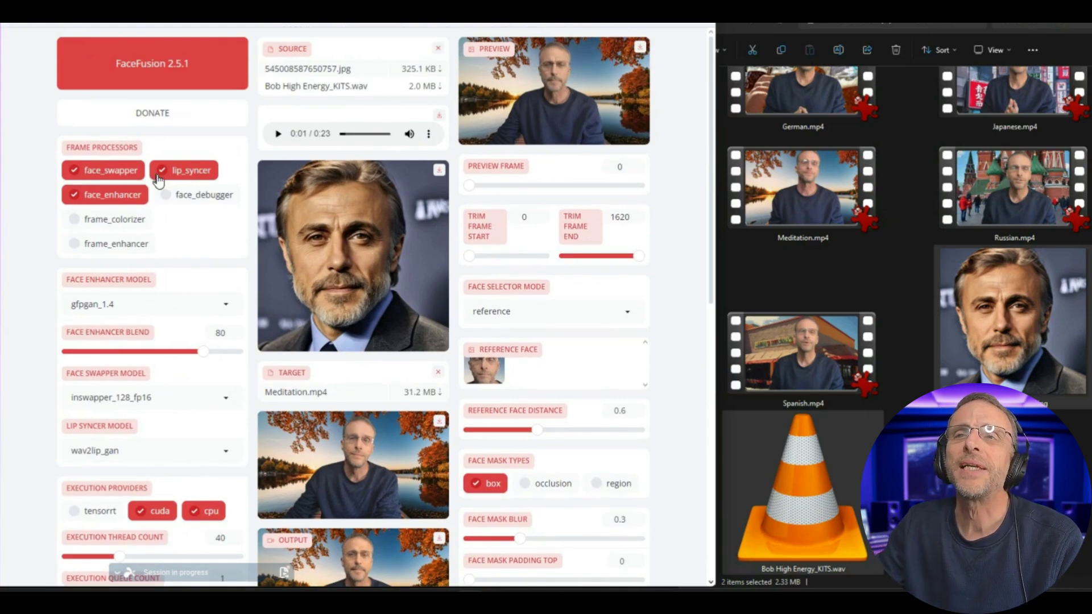
pyautogui.click(101, 177)
pyautogui.click(101, 177)
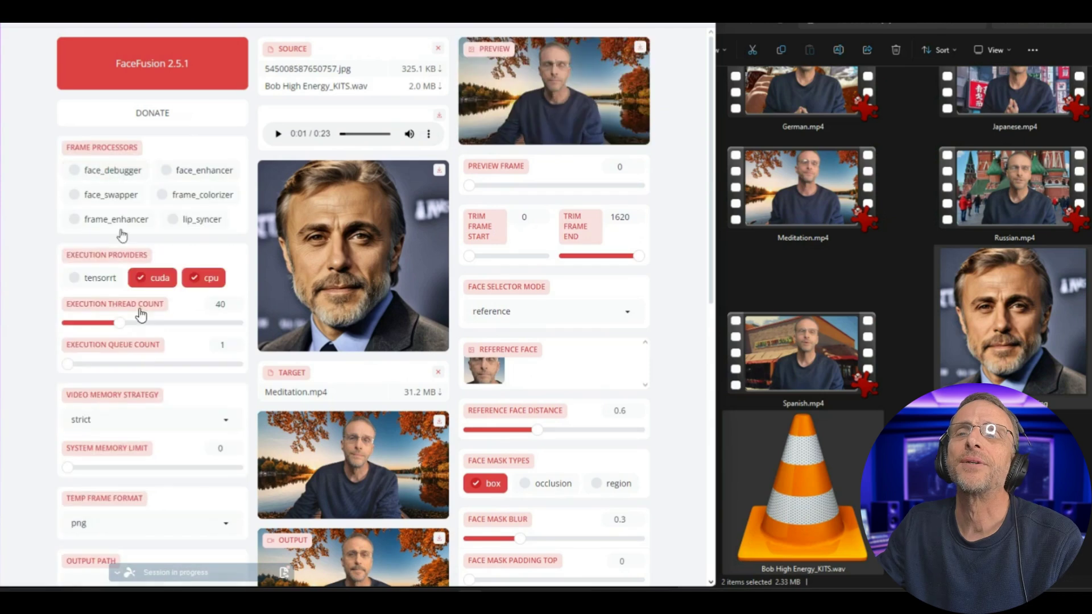
pyautogui.click(114, 196)
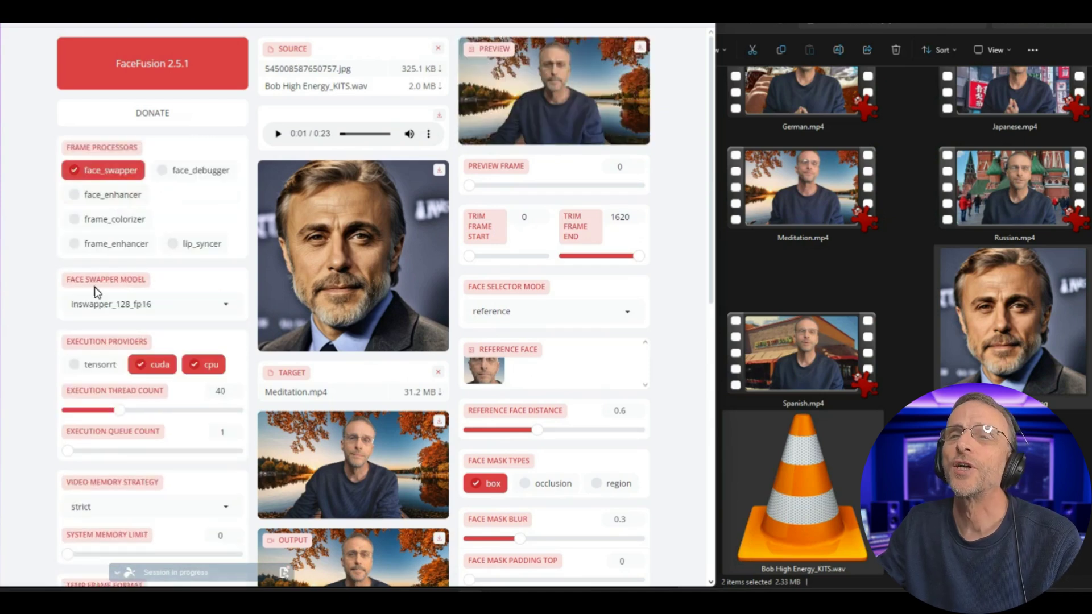
pyautogui.click(199, 246)
pyautogui.click(186, 199)
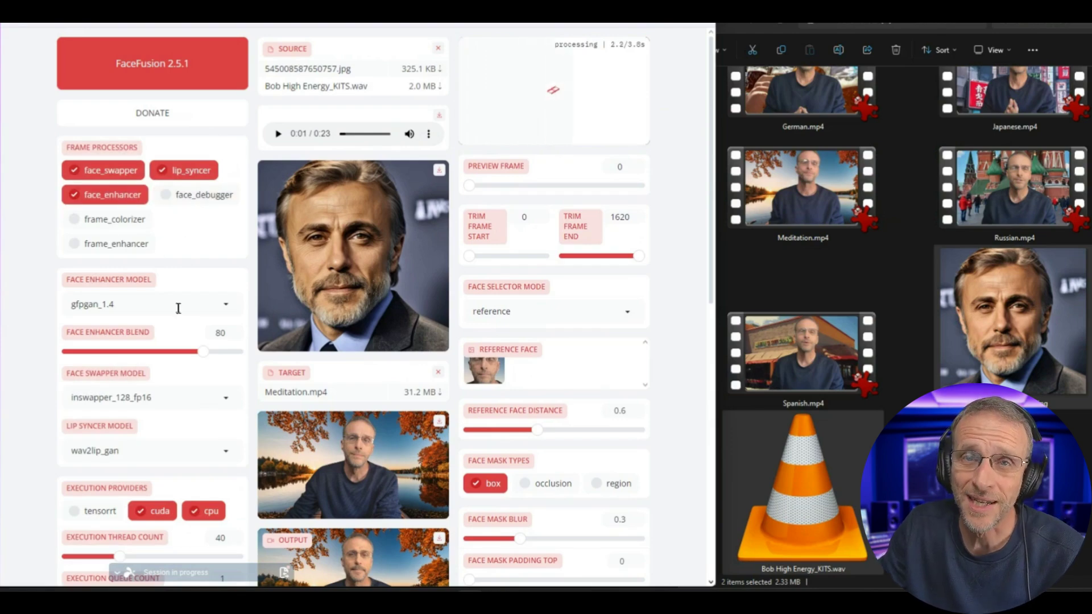
# Move the Preview Frame slider to frame 975
pyautogui.click(484, 186)
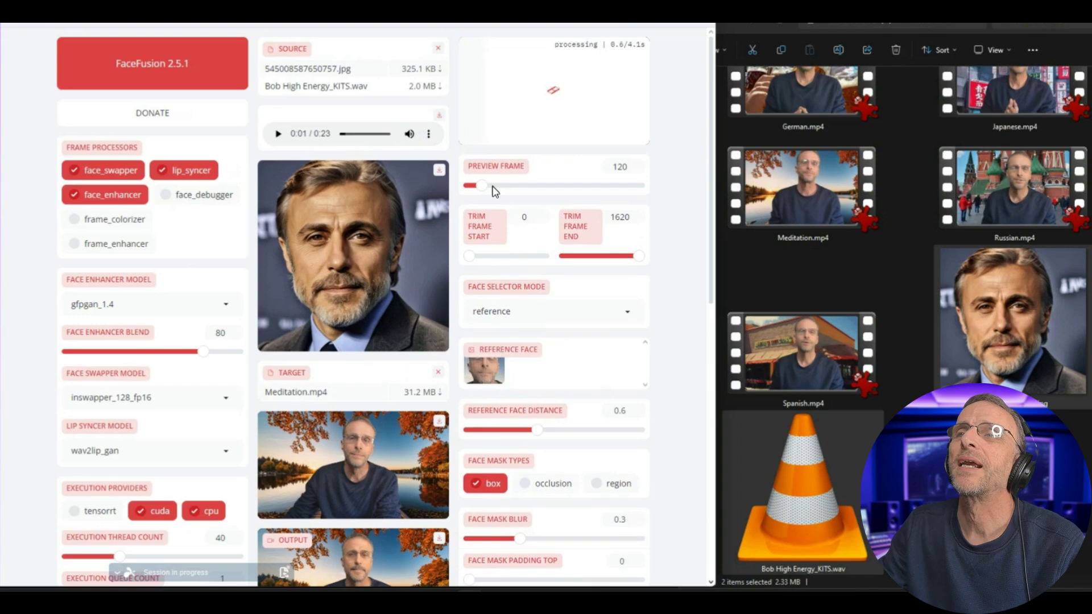
pyautogui.click(505, 186)
pyautogui.click(506, 192)
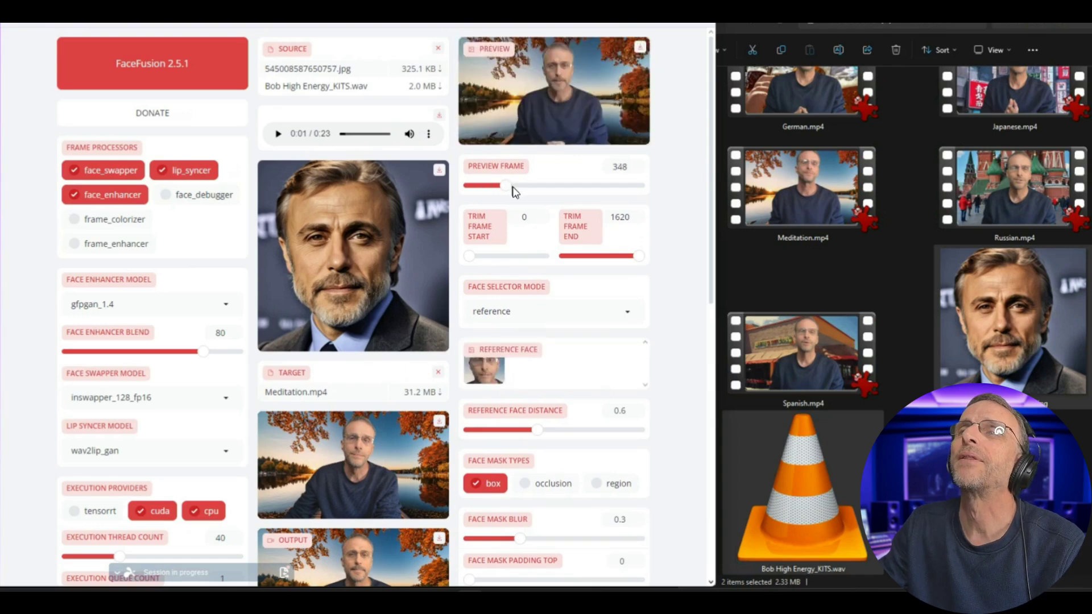
pyautogui.moveTo(521, 191); pyautogui.dragTo(542, 196)
pyautogui.click(571, 186)
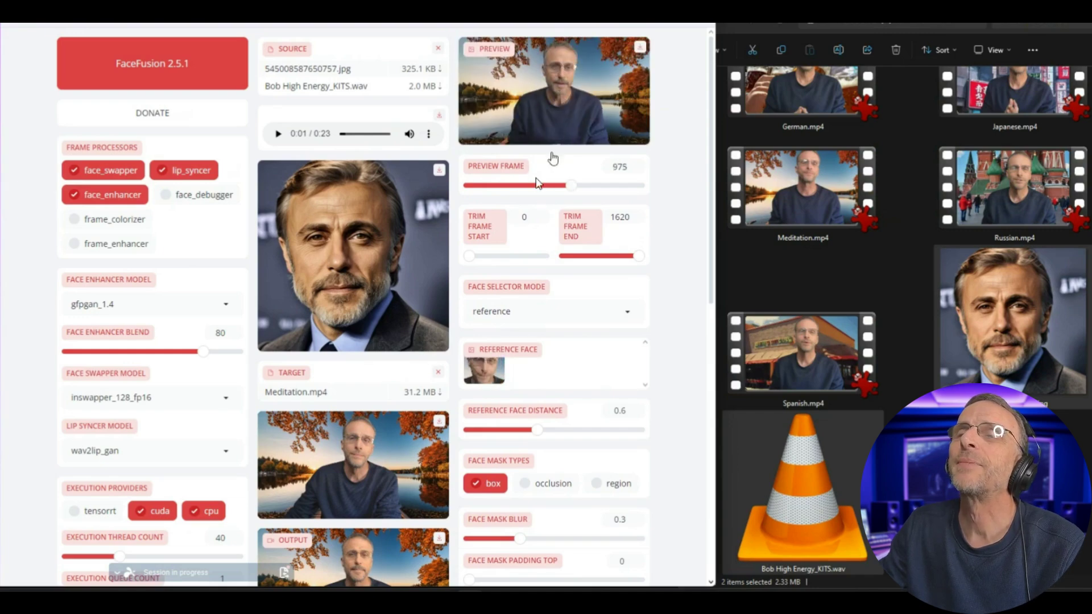
pyautogui.scroll(-3, 422, 259)
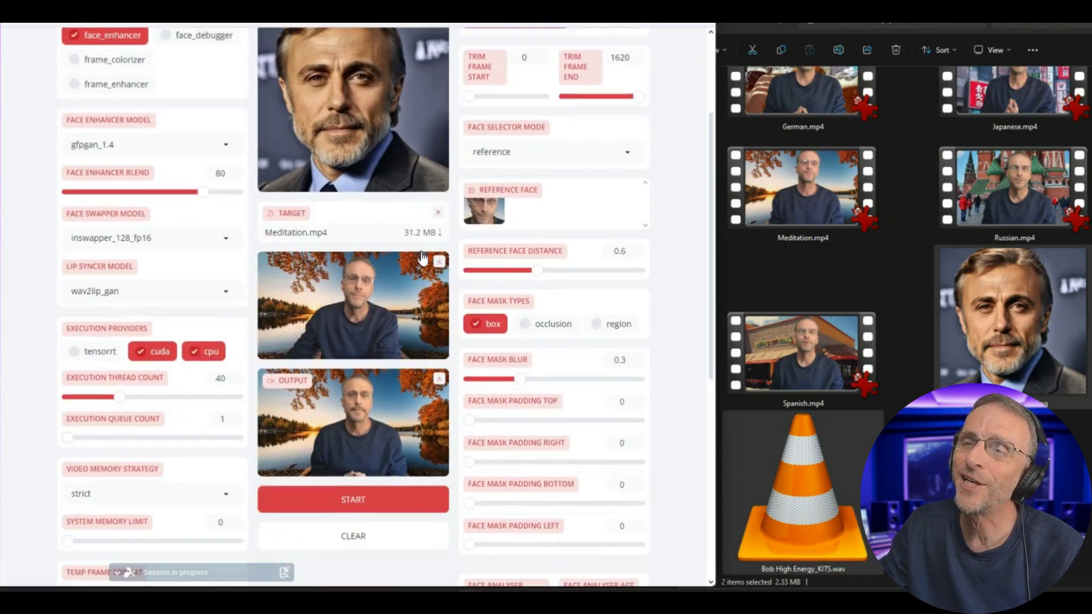
# Scroll down to the OUTPUT panel holding the finished Meditation.mp4 result
pyautogui.scroll(-2, 372, 357)
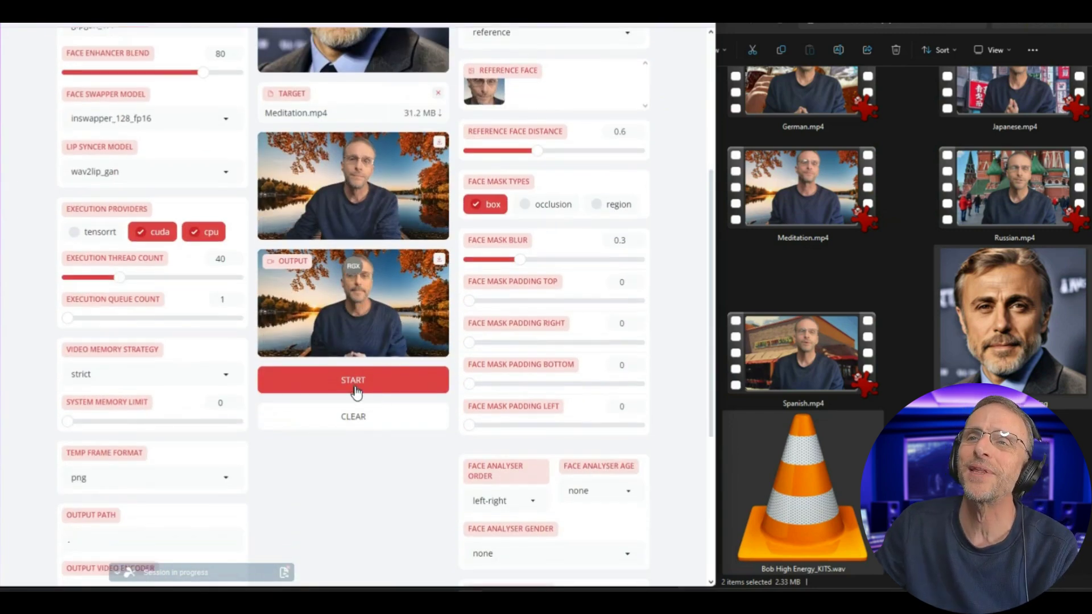